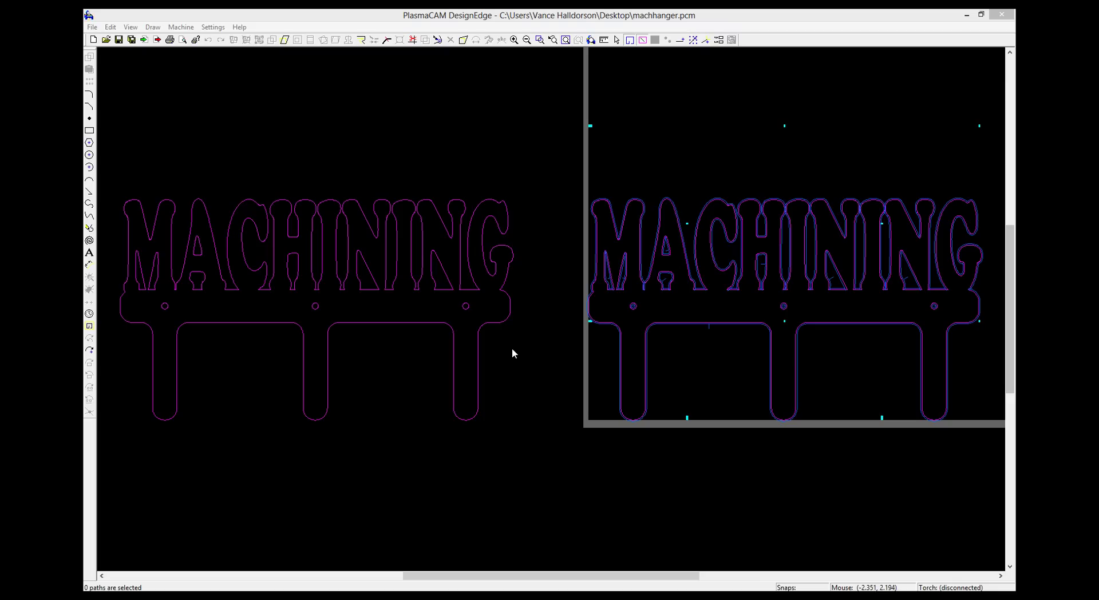
- Bring up the tutorial deck and page past the Expert Tips to slide 4, 'Start DesignEDGE'
key(alt+Tab)
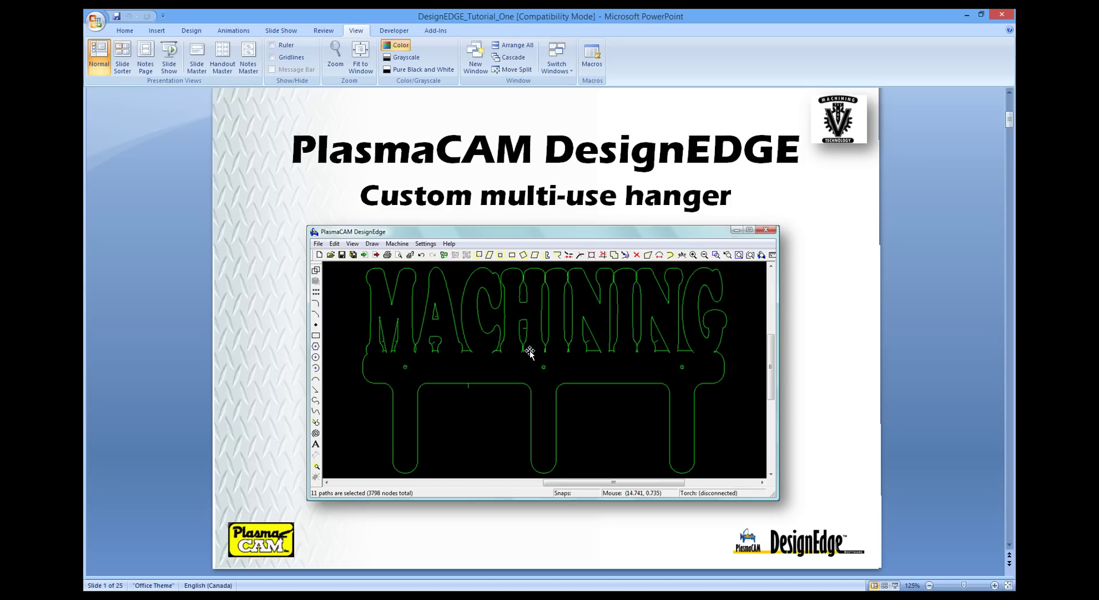
scroll(538, 350, down, 2)
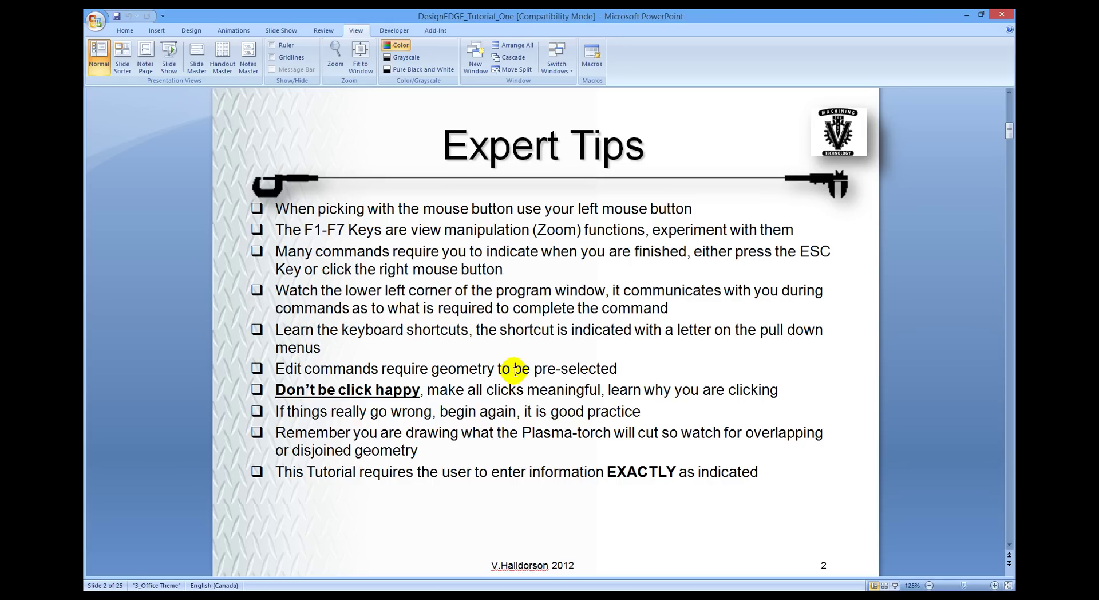
scroll(532, 361, down, 5)
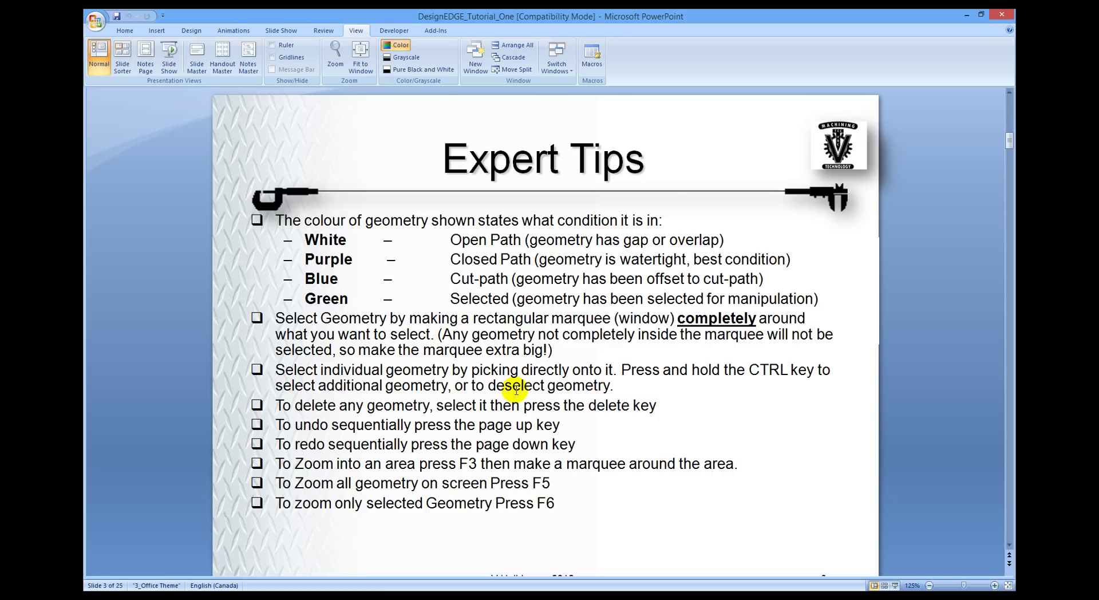
scroll(515, 389, down, 1)
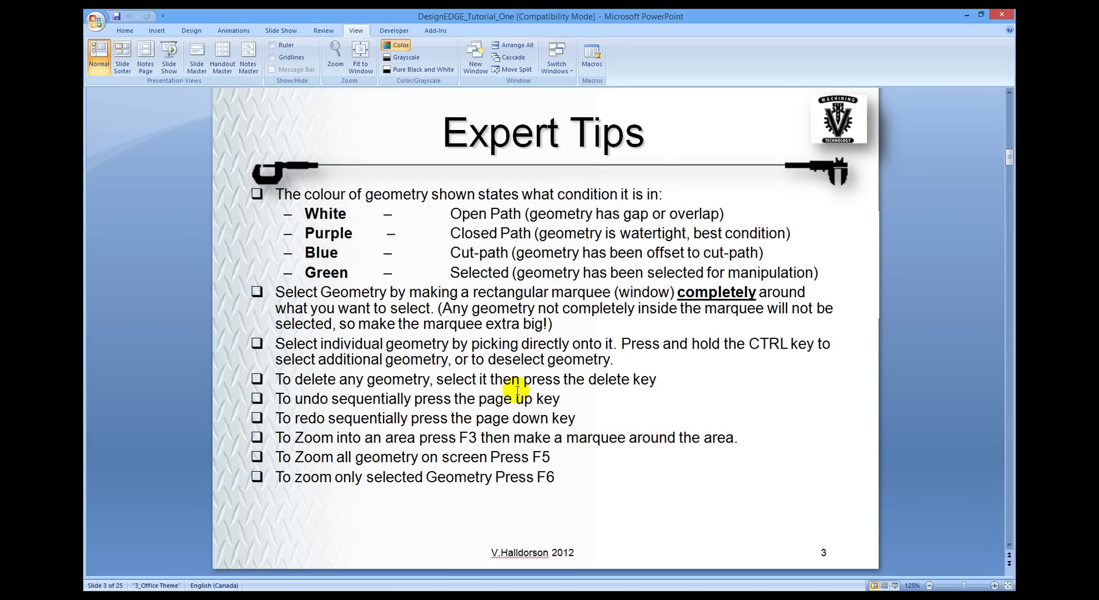
scroll(516, 391, down, 1)
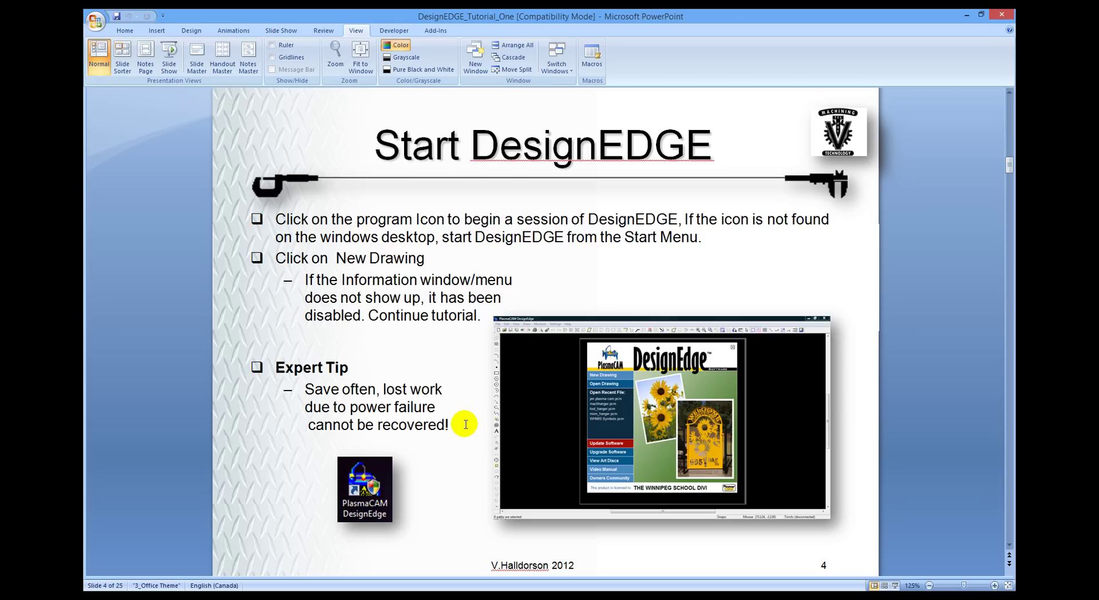
- Page past slide 5 'Draw the Hanger Geometry' to slide 6 'Cartesian Coordinates'
scroll(466, 424, down, 1)
scroll(466, 424, down, 1)
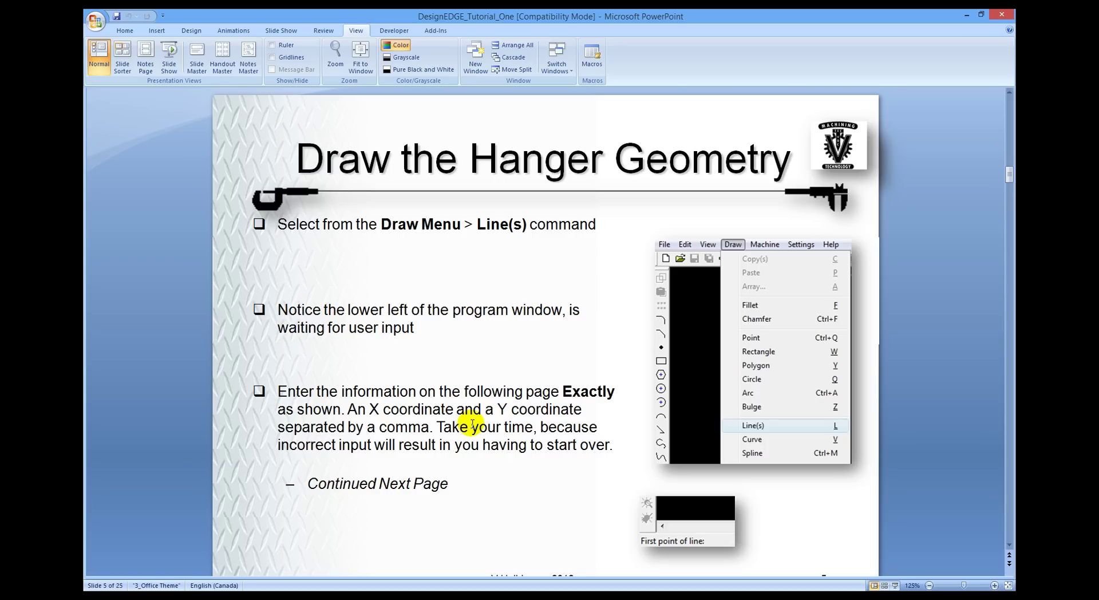
scroll(475, 423, down, 1)
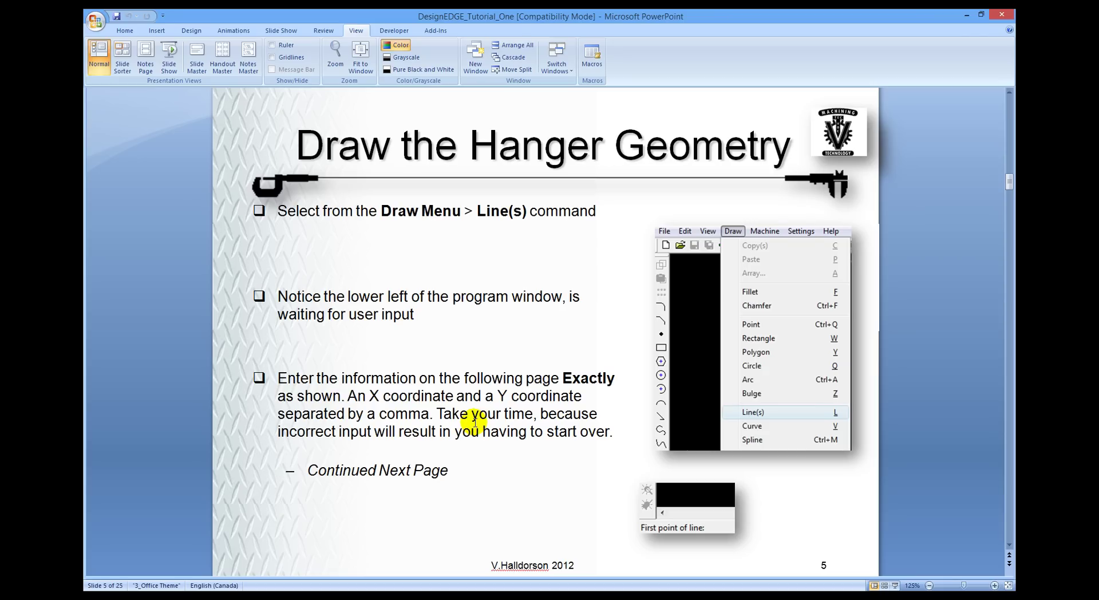
scroll(475, 422, down, 1)
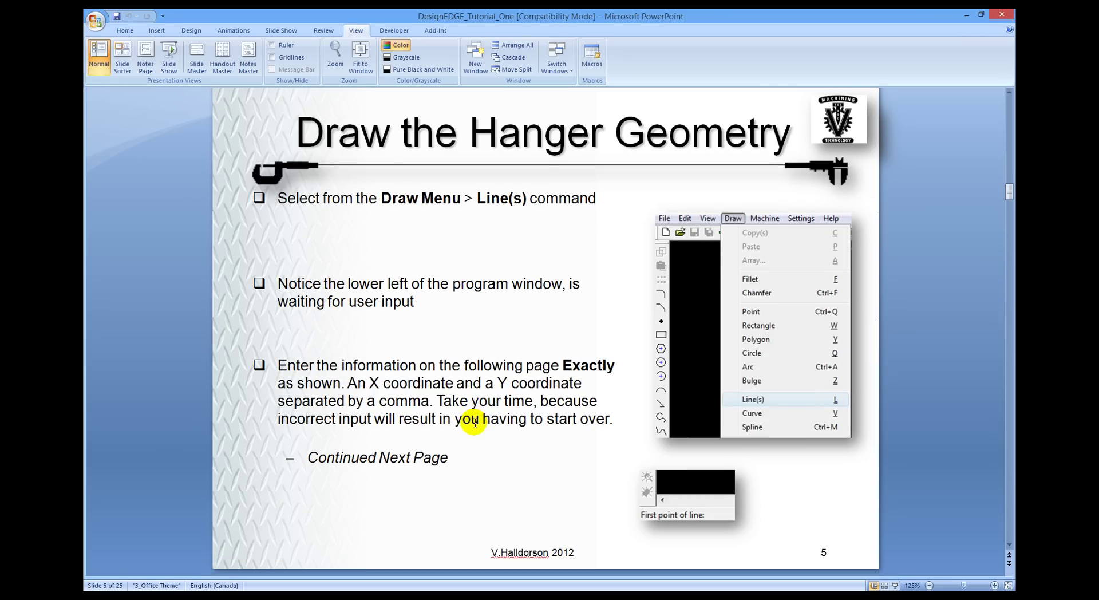
scroll(475, 423, down, 1)
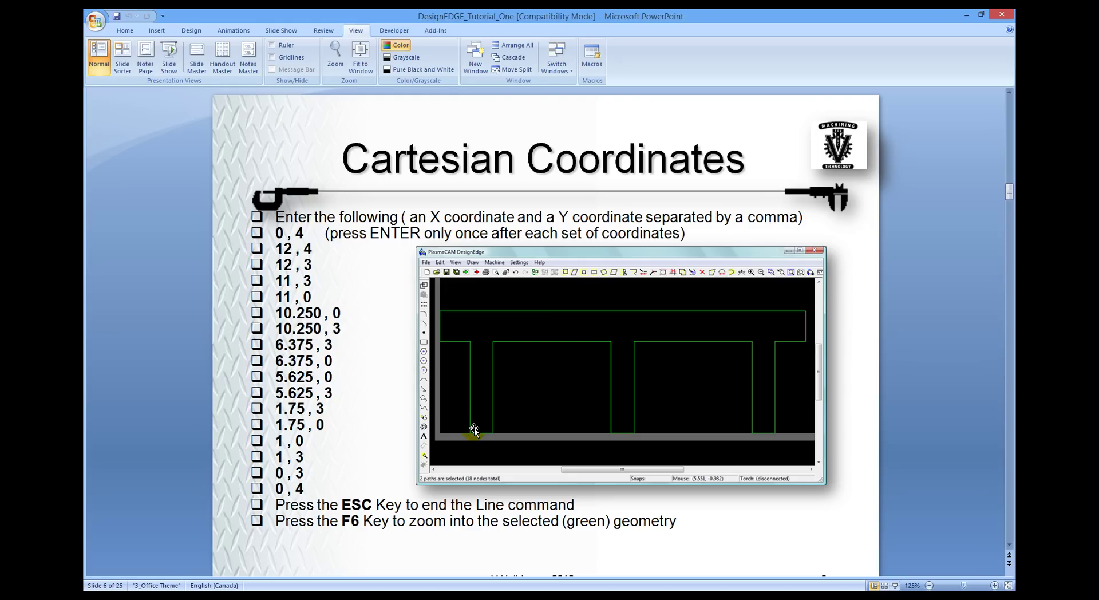
- Open Machining Hanger.pcm in DesignEdge and deselect its hanger outline
key(alt+Tab)
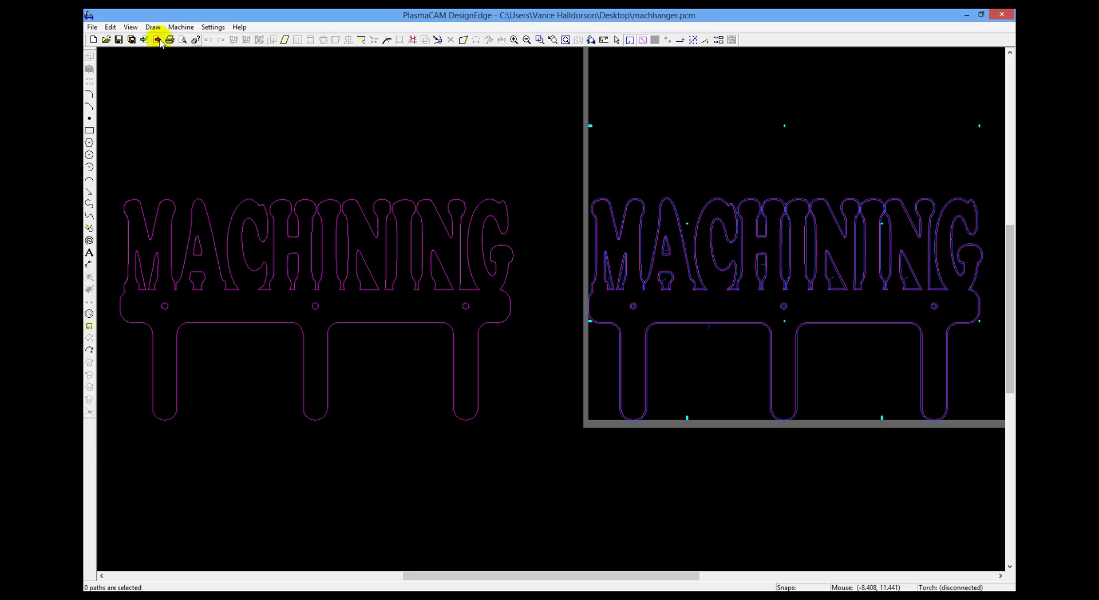
click(92, 27)
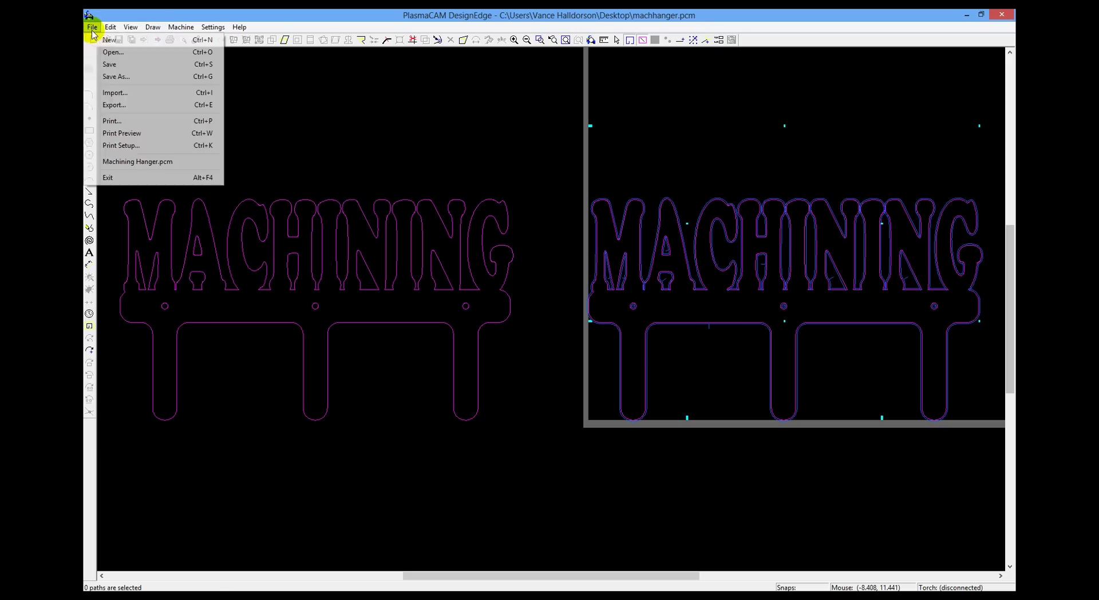
click(113, 52)
drag(599, 266, 601, 320)
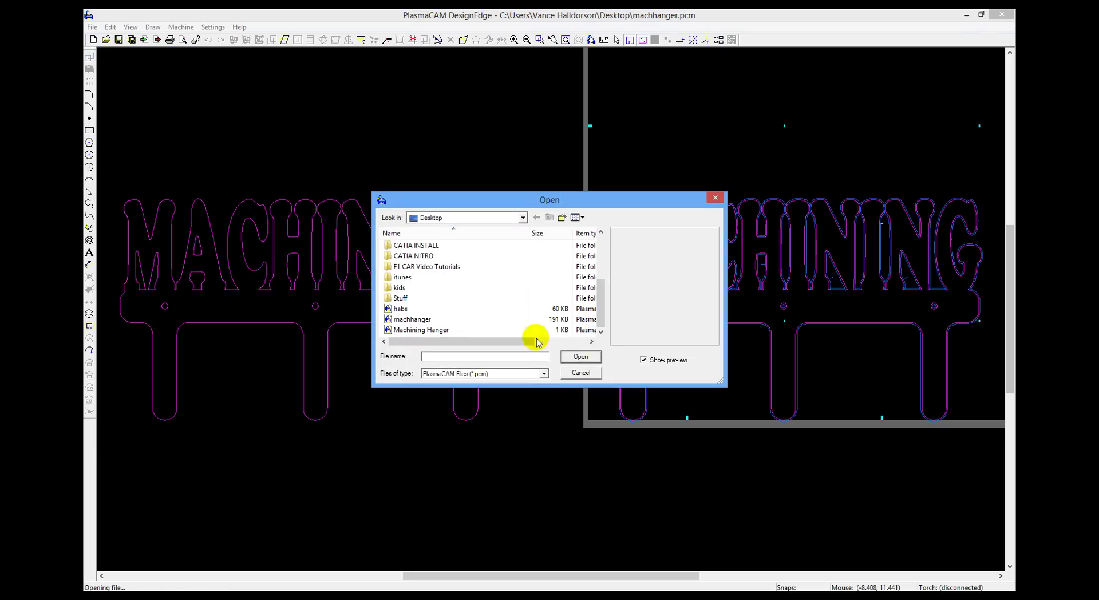
click(420, 329)
click(581, 356)
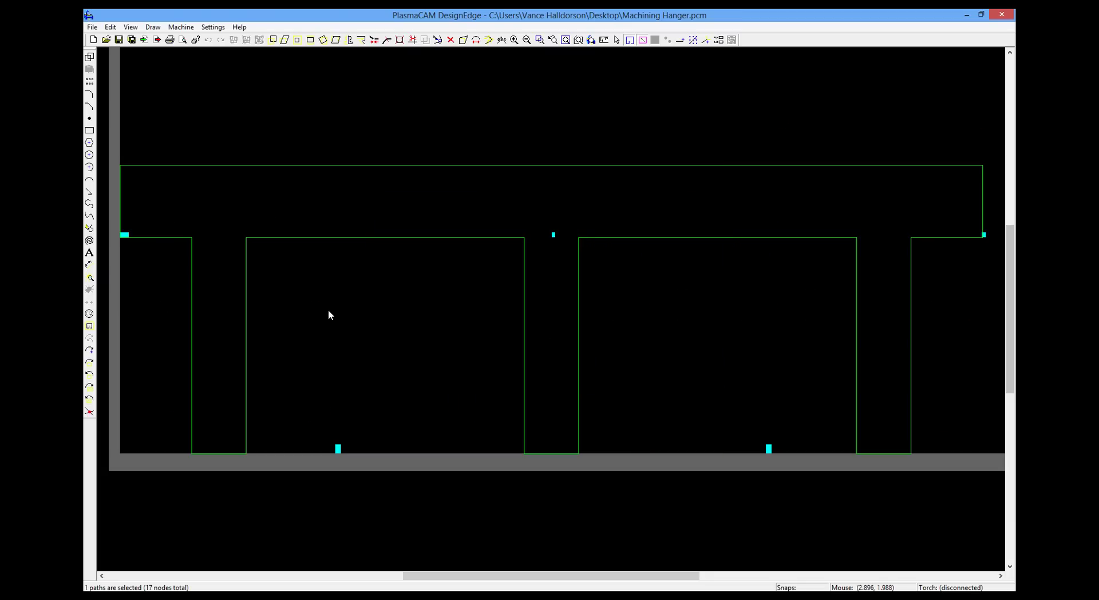
click(328, 310)
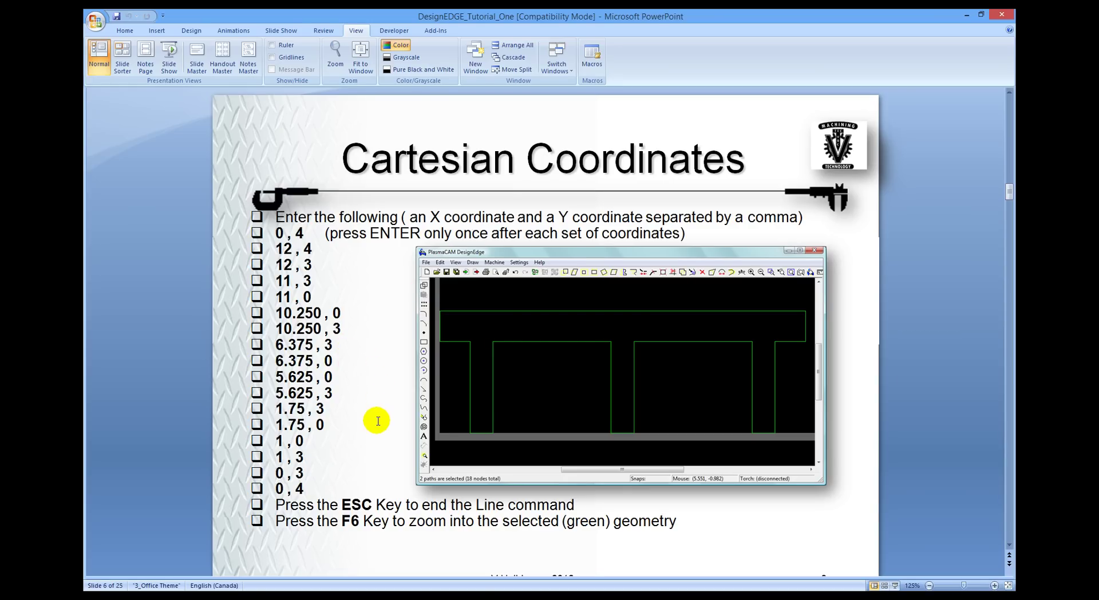
- Page to slide 7 'Quality Check', then go back to the hanger drawing
scroll(378, 421, down, 3)
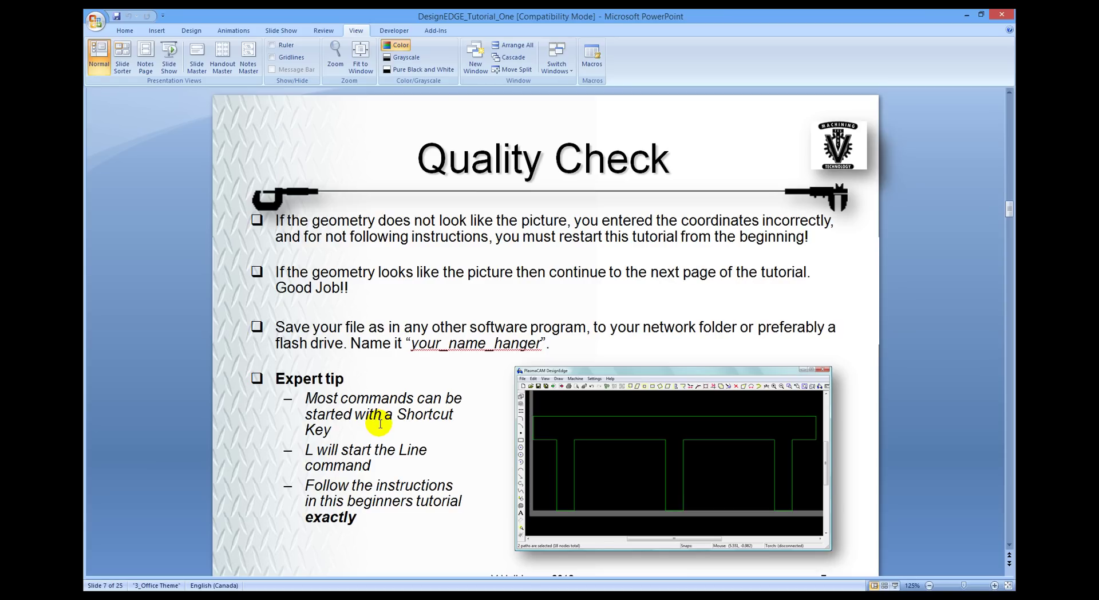
key(alt+Tab)
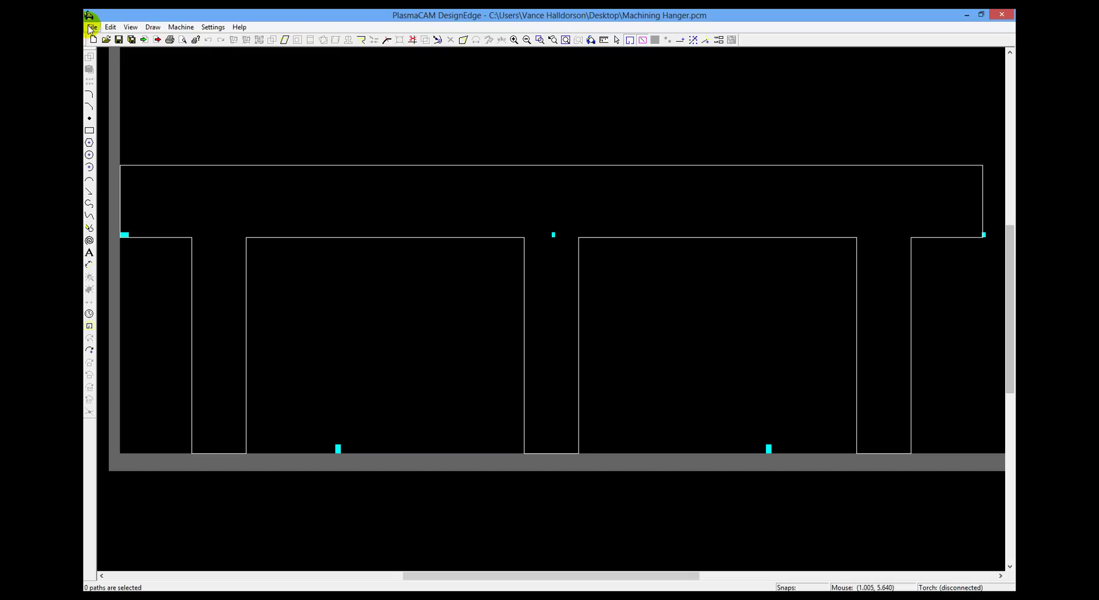
- Save the drawing as Machining Hanger on the Desktop, replacing the existing file, and return to the slides
click(92, 27)
click(109, 74)
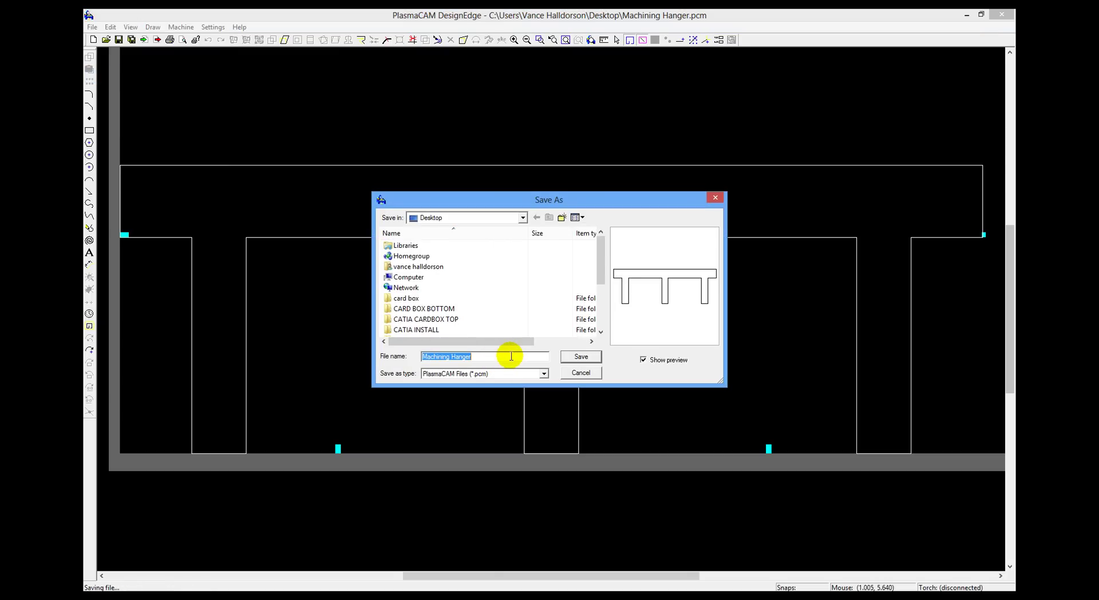
click(571, 356)
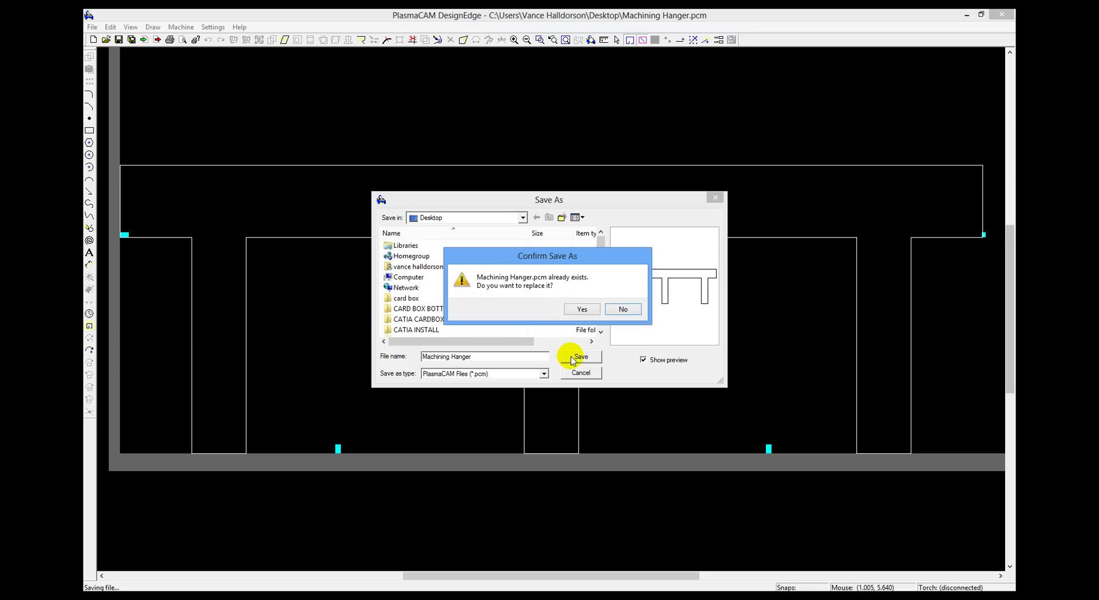
click(581, 310)
key(alt+Tab)
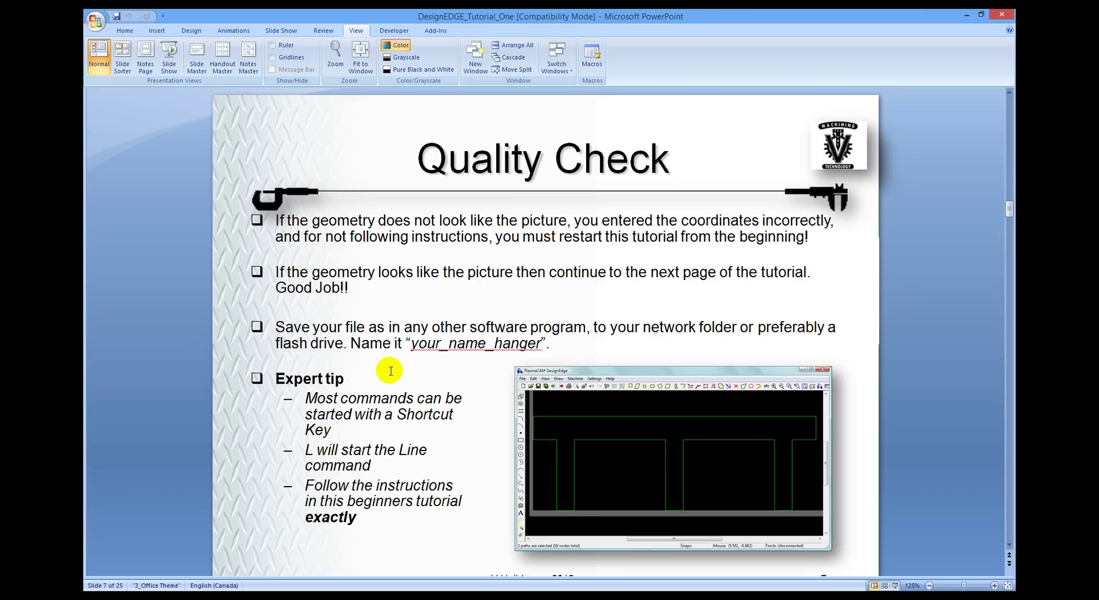
- Page past slide 8 to slide 9, the second 'Filleting the Corners' slide
scroll(391, 371, down, 3)
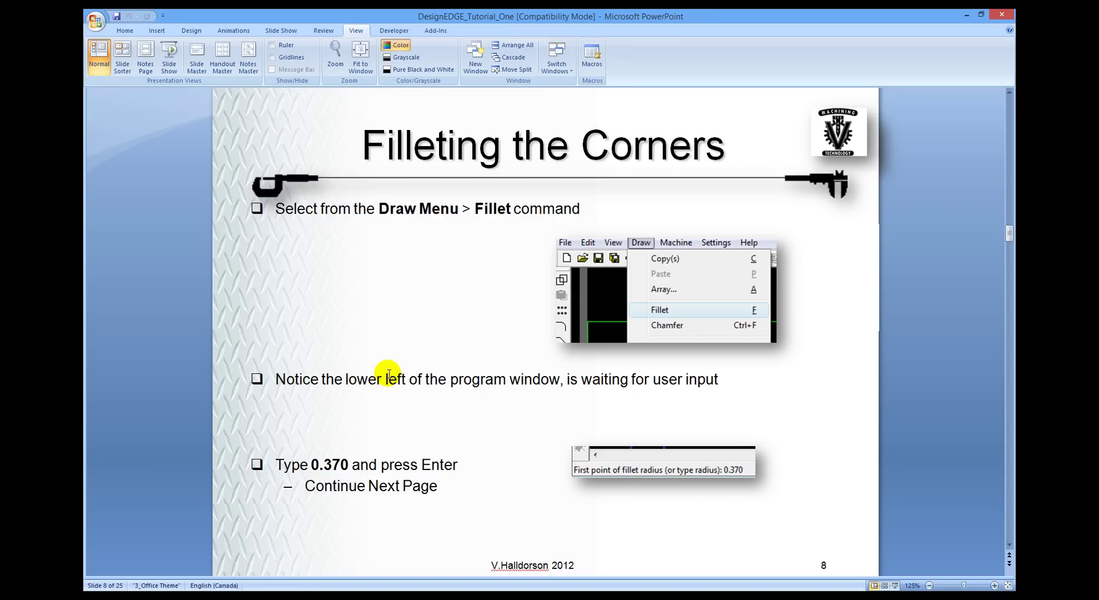
scroll(389, 375, down, 1)
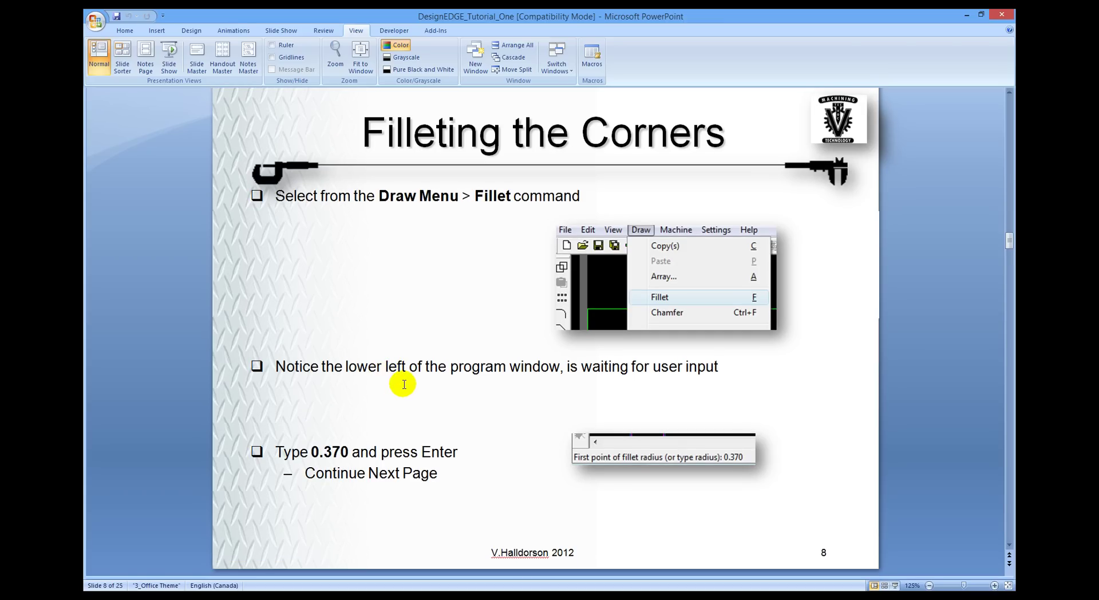
scroll(403, 383, down, 2)
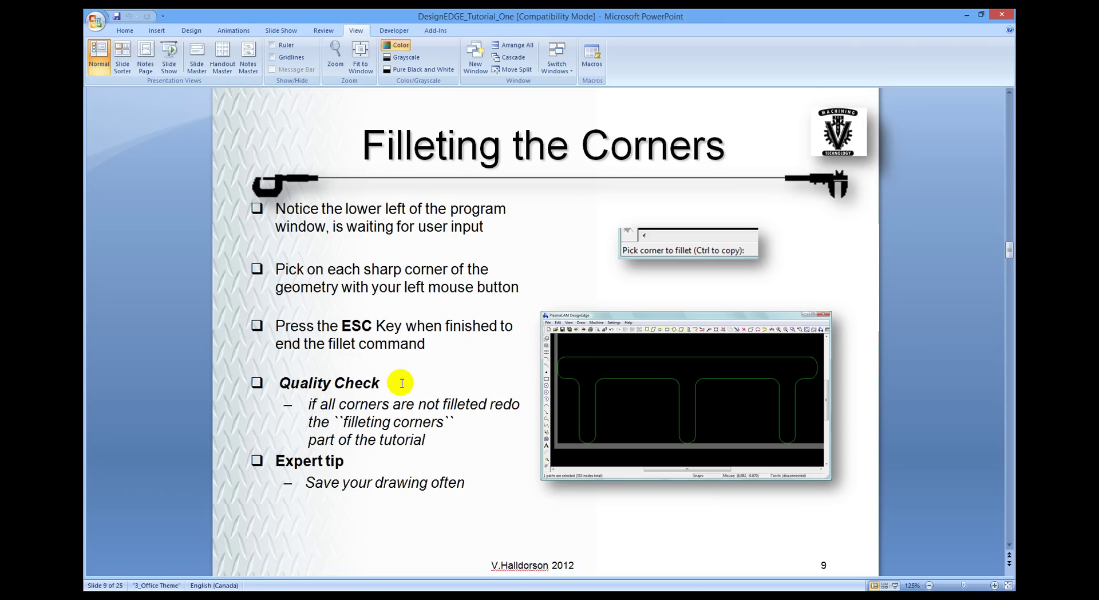
- Start a fillet on the hanger drawing with a 0.37 radius
key(alt+Tab)
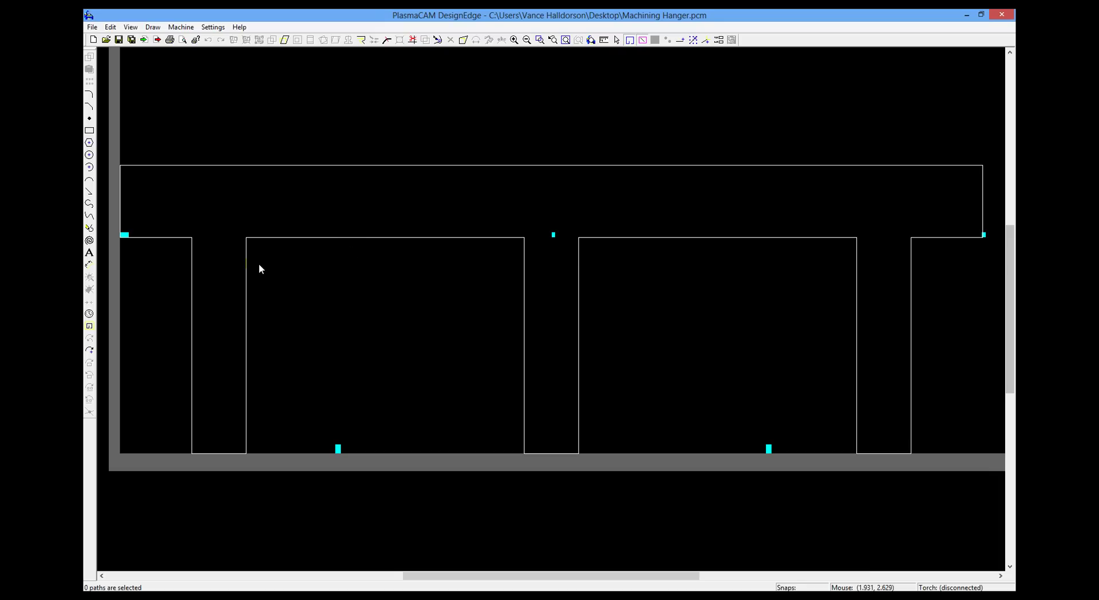
click(152, 27)
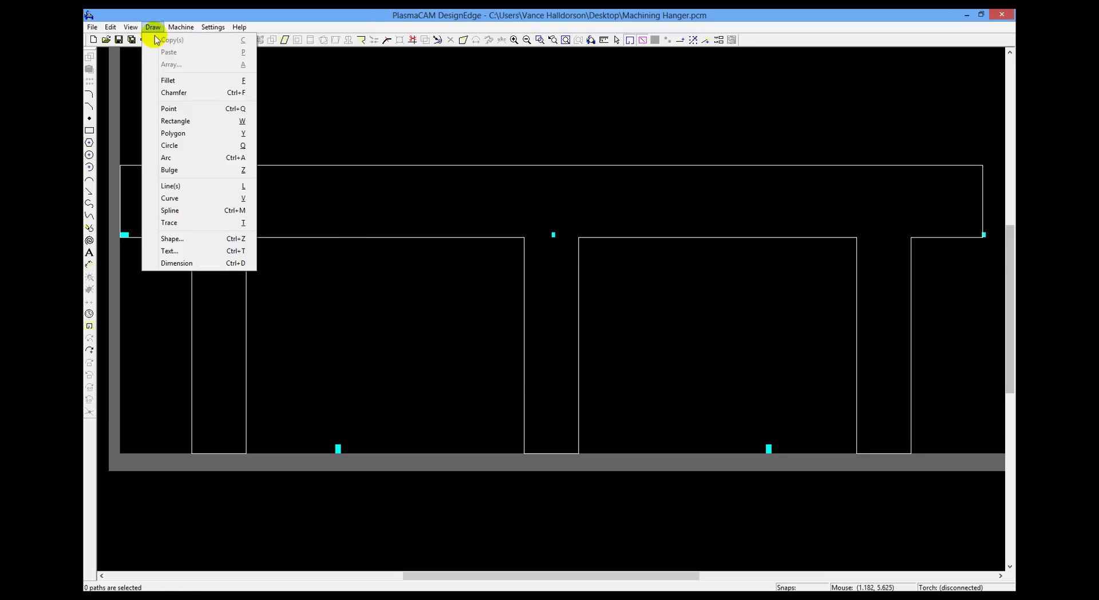
click(236, 86)
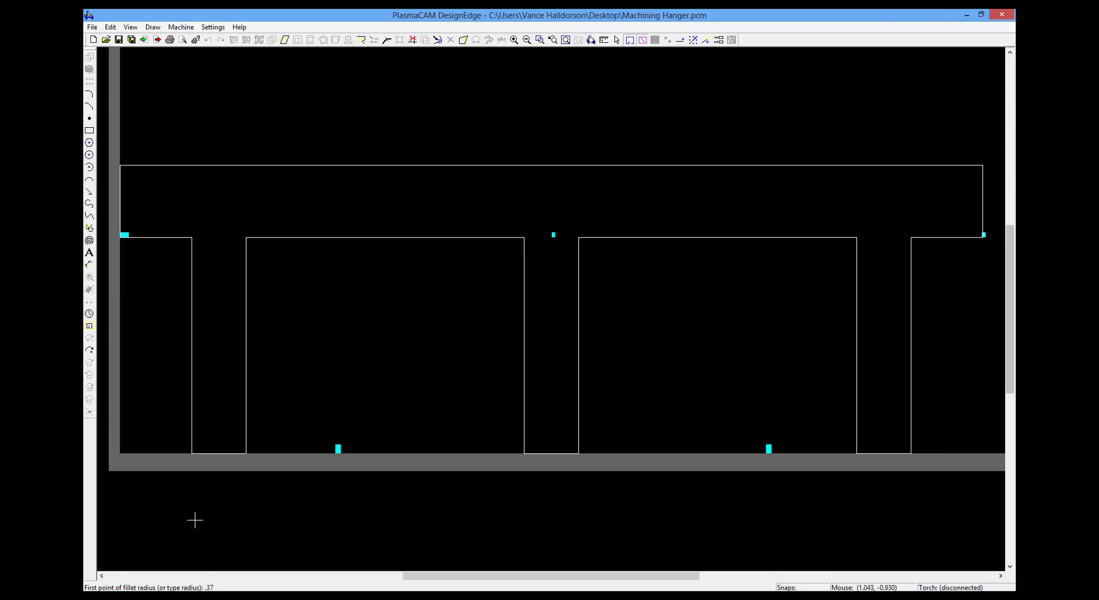
click(215, 461)
- Fillet the left leg's corners, both top corners and the right leg's inner corners
click(223, 454)
click(242, 453)
click(188, 453)
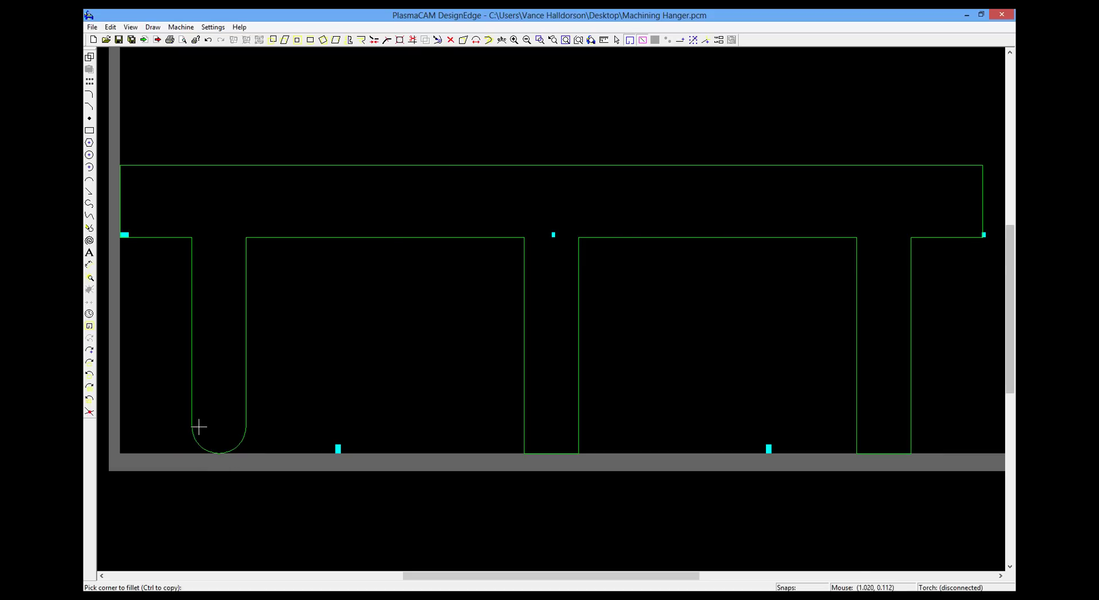
click(191, 237)
click(118, 237)
click(117, 166)
click(982, 166)
click(996, 230)
click(914, 239)
- Fillet the remaining right-leg, middle-leg and left-leg corners, then end the fillet tool
click(879, 459)
click(861, 238)
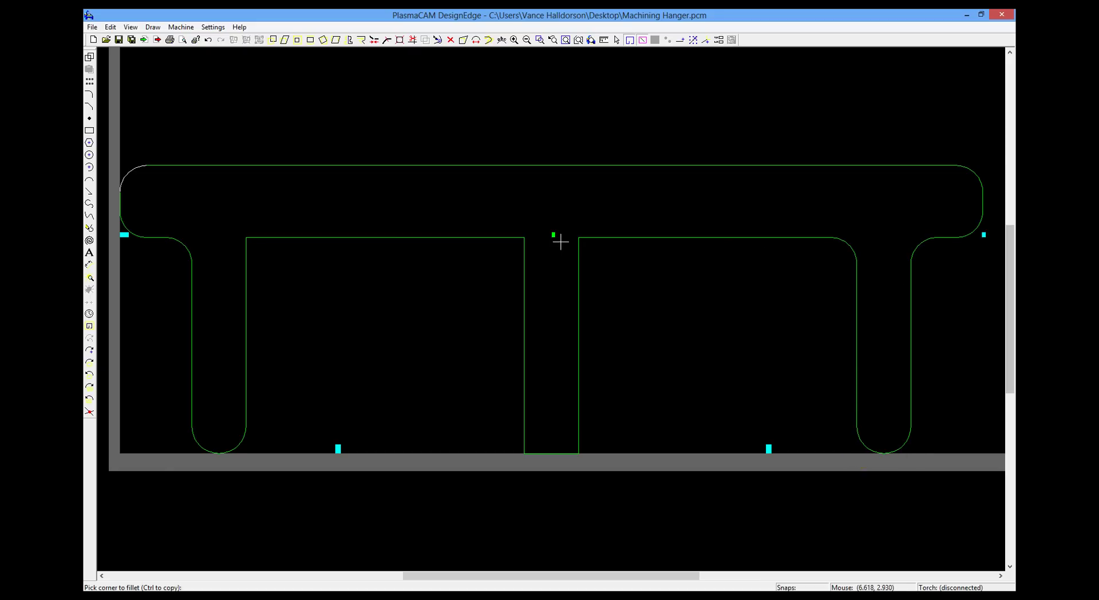
click(579, 239)
click(573, 454)
click(523, 453)
click(524, 236)
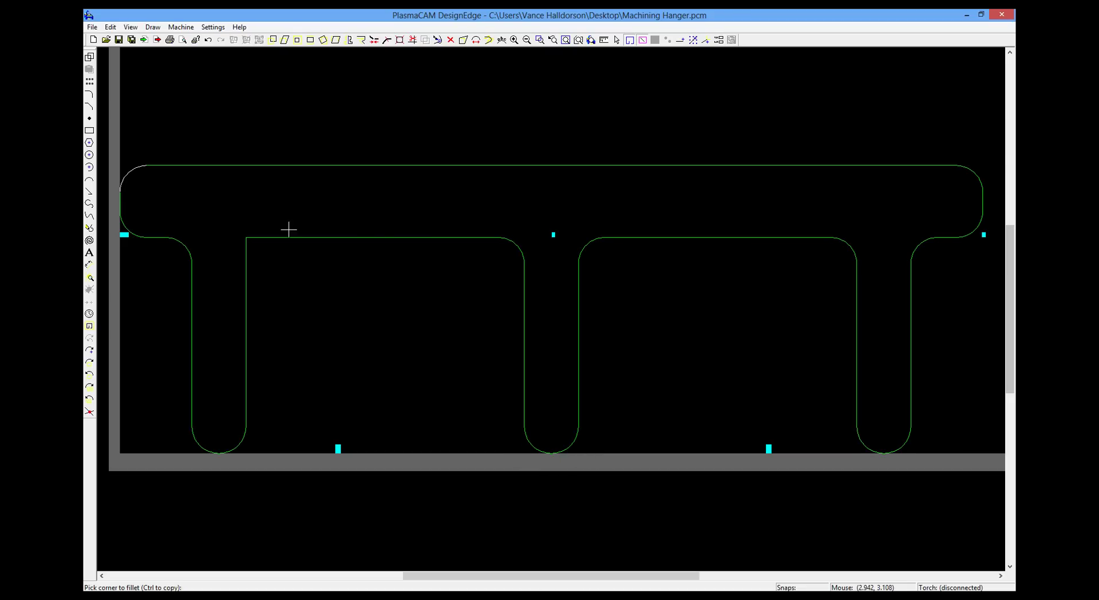
click(246, 236)
key(Escape)
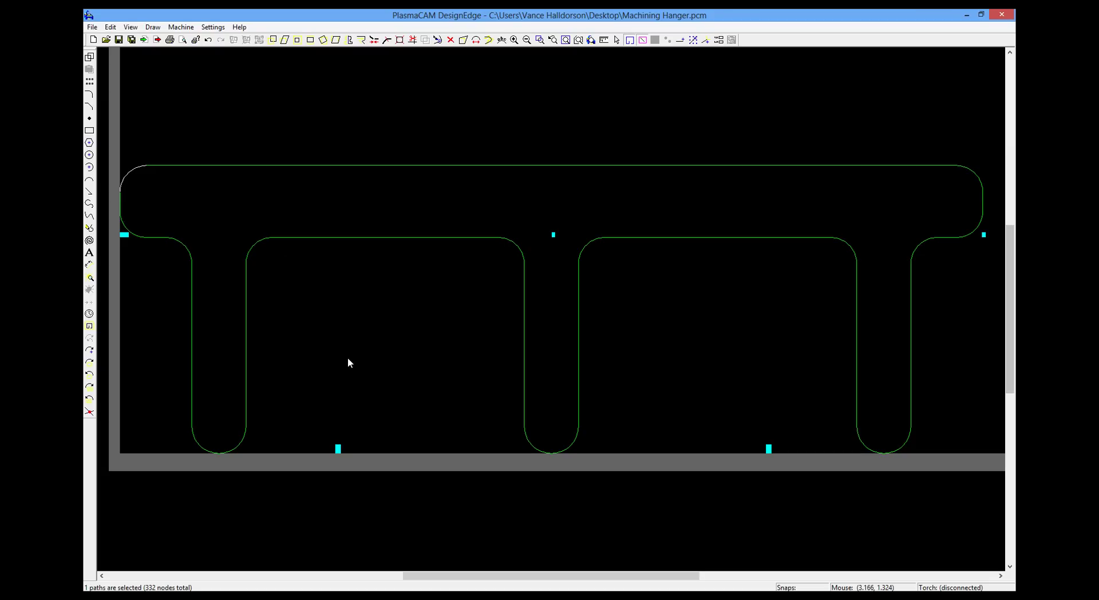
- Page the tutorial on to slide 10, 'Screw Holes'
key(alt+Tab)
scroll(412, 314, down, 3)
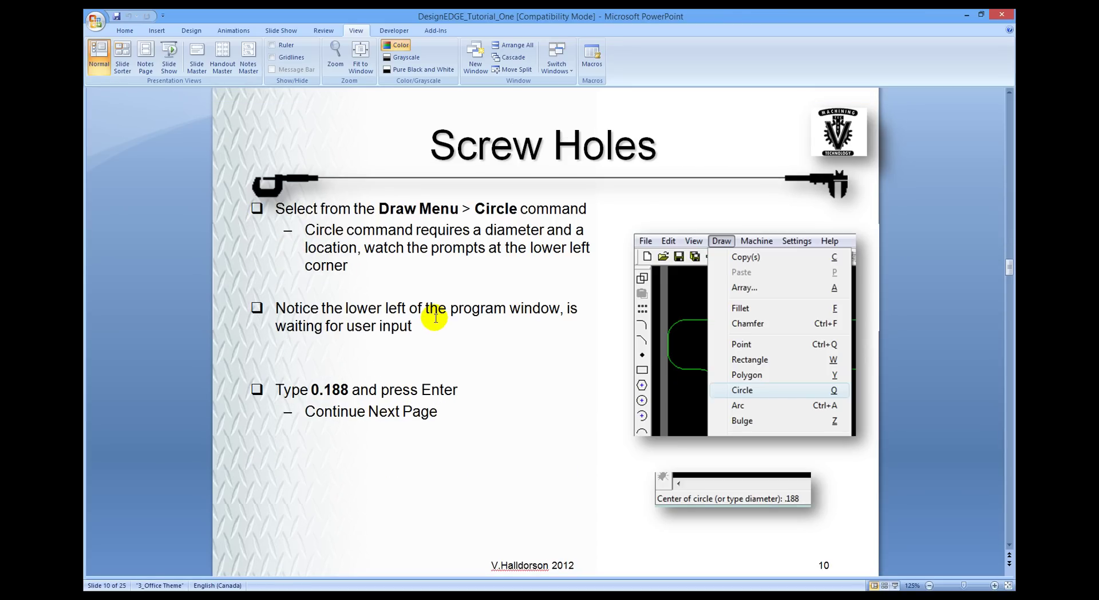
scroll(435, 318, down, 2)
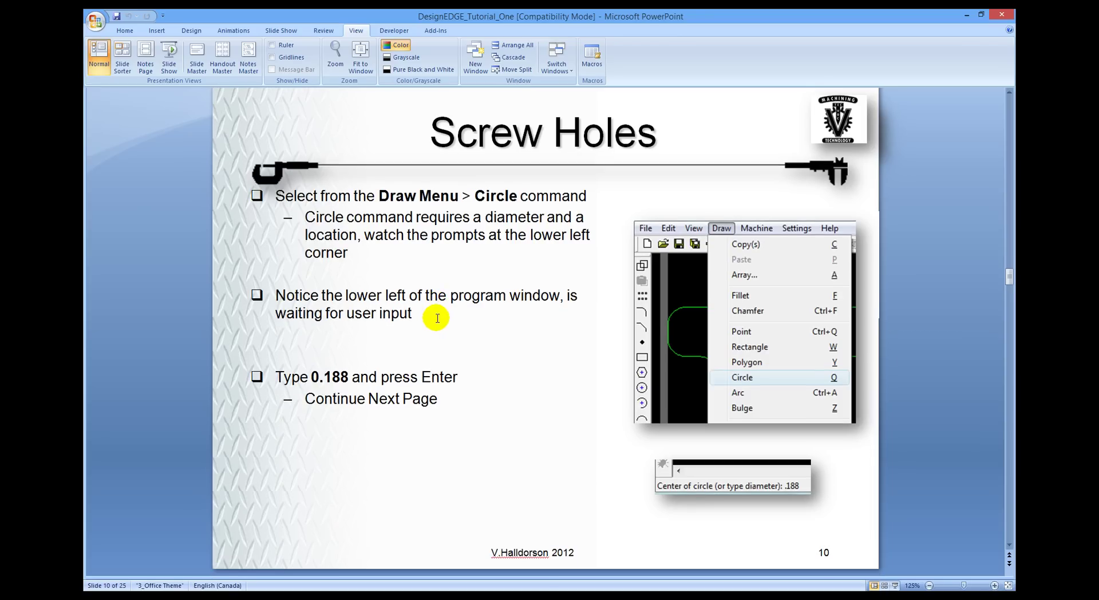
- Place the drawing window beside the slides and draw a 0.188 hole centred at 1.375,3.5
key(alt+Tab)
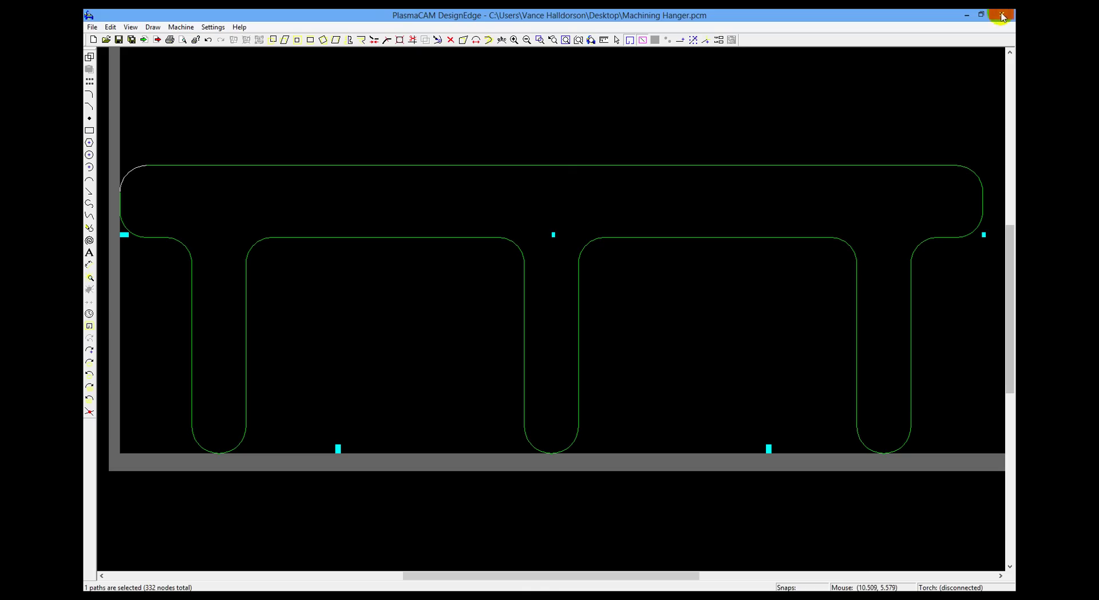
click(982, 14)
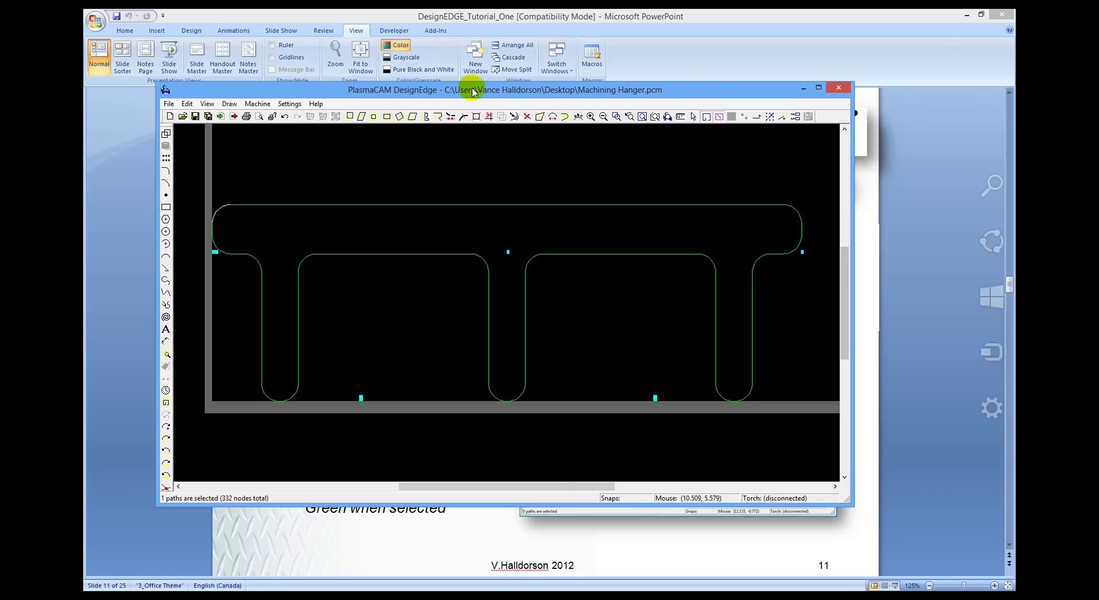
mouse_move(454, 91)
mouse_down()
mouse_move(585, 57)
mouse_move(752, 74)
mouse_move(737, 76)
mouse_move(735, 98)
mouse_move(703, 103)
mouse_up()
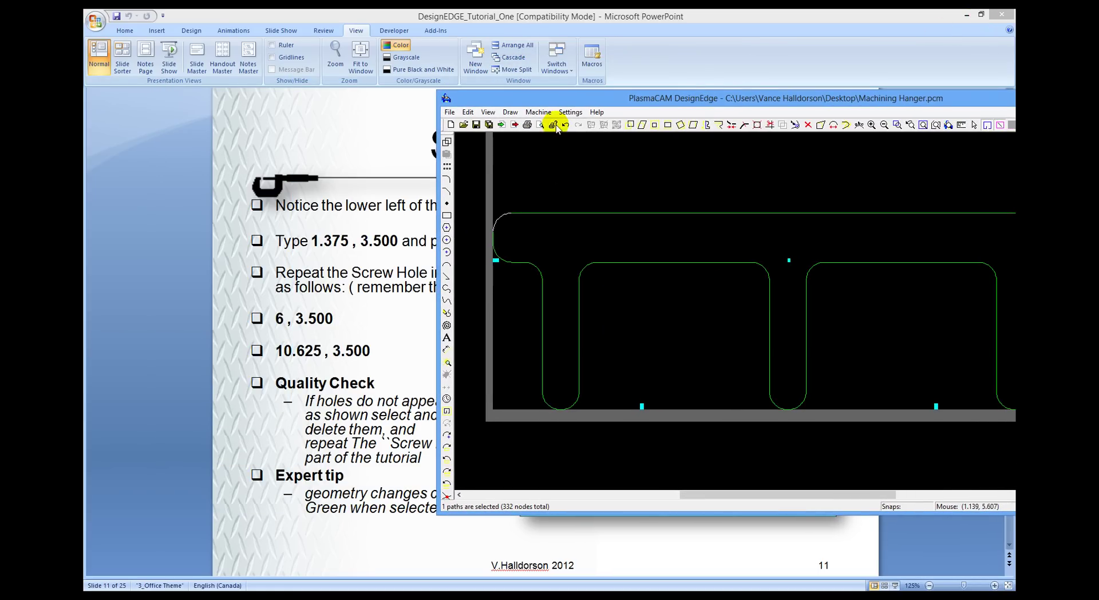
click(509, 112)
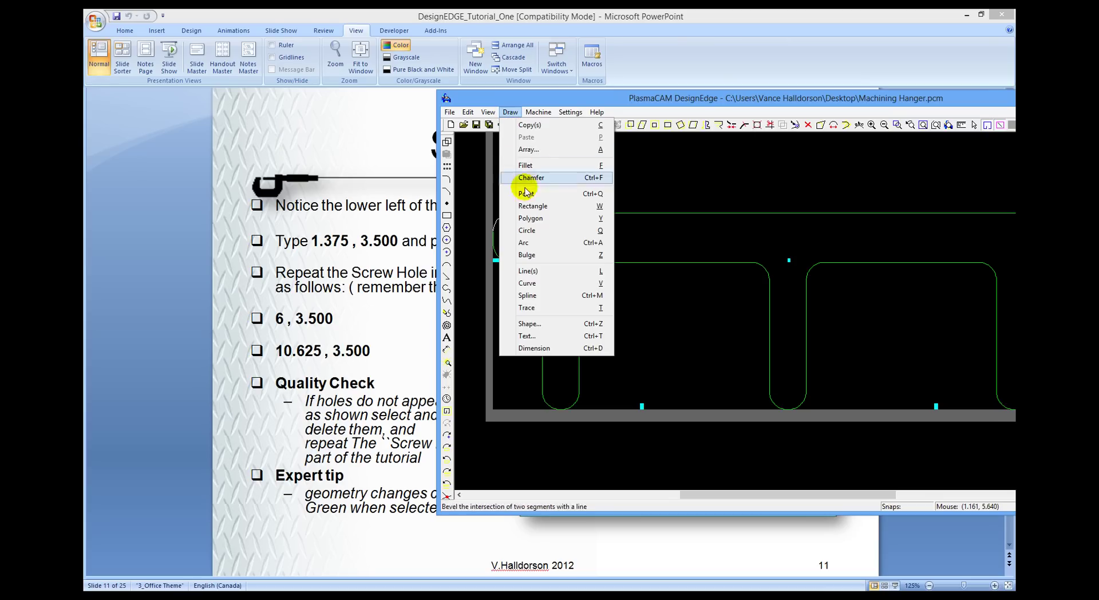
click(537, 232)
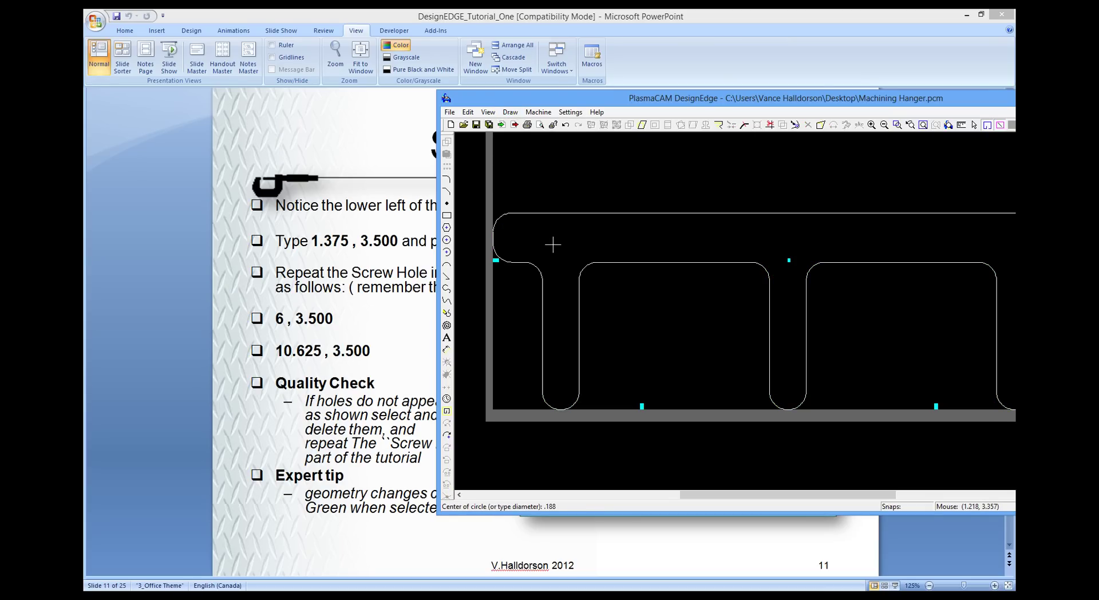
key(Return)
text(1.375,3.5)
key(Return)
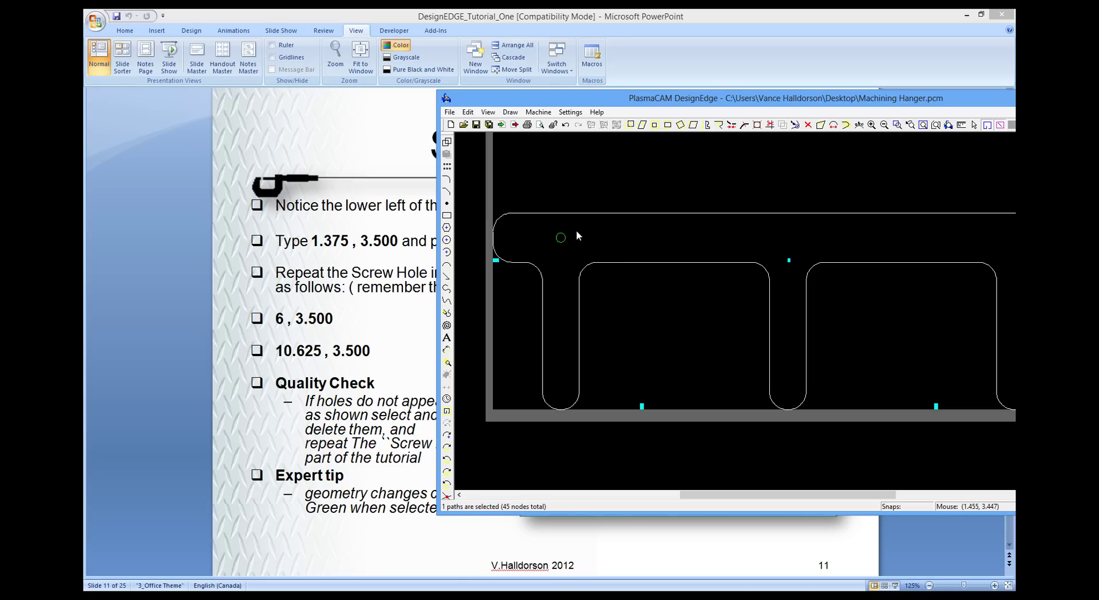
- Draw the second 0.188 screw hole centred at 6,3.5
click(510, 112)
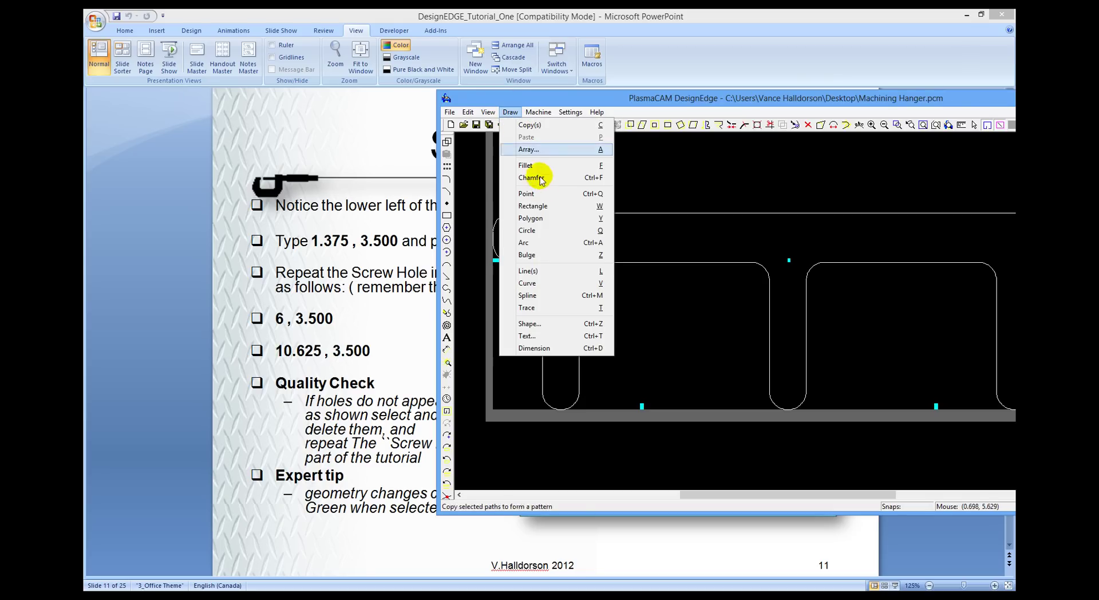
click(541, 230)
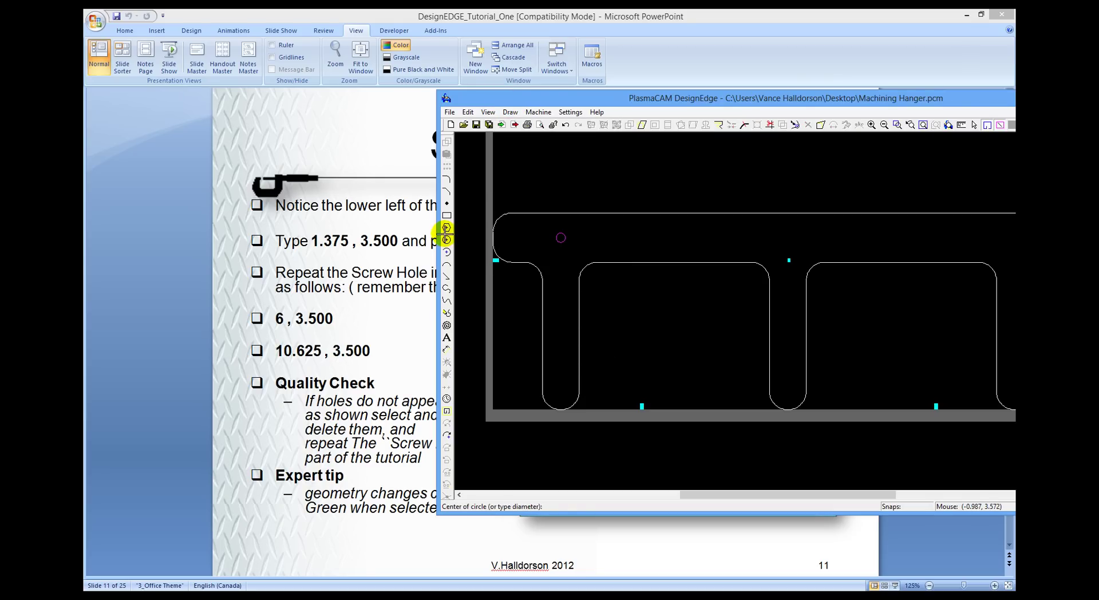
key(Return)
text(6,3.5)
key(Return)
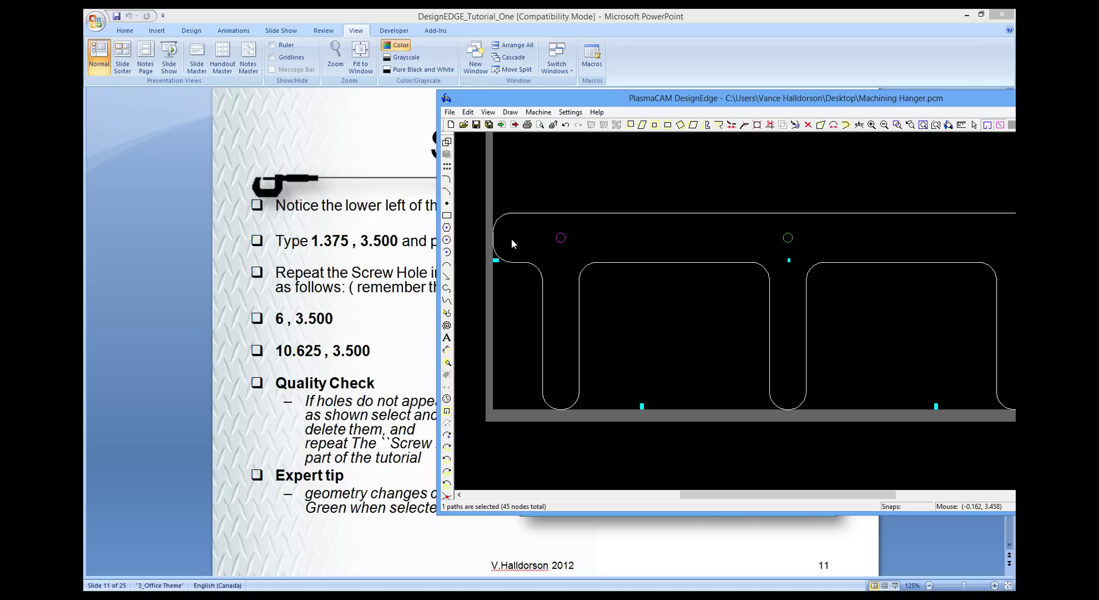
- Draw the third 0.188 screw hole at 10.625,3.5 and maximize the drawing window again
click(510, 112)
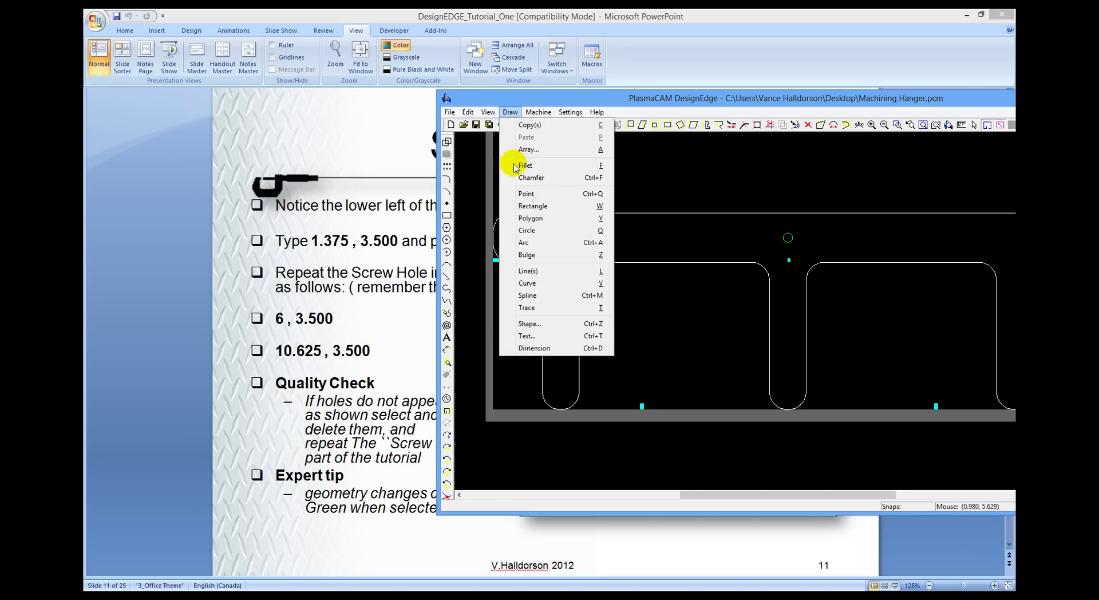
click(540, 230)
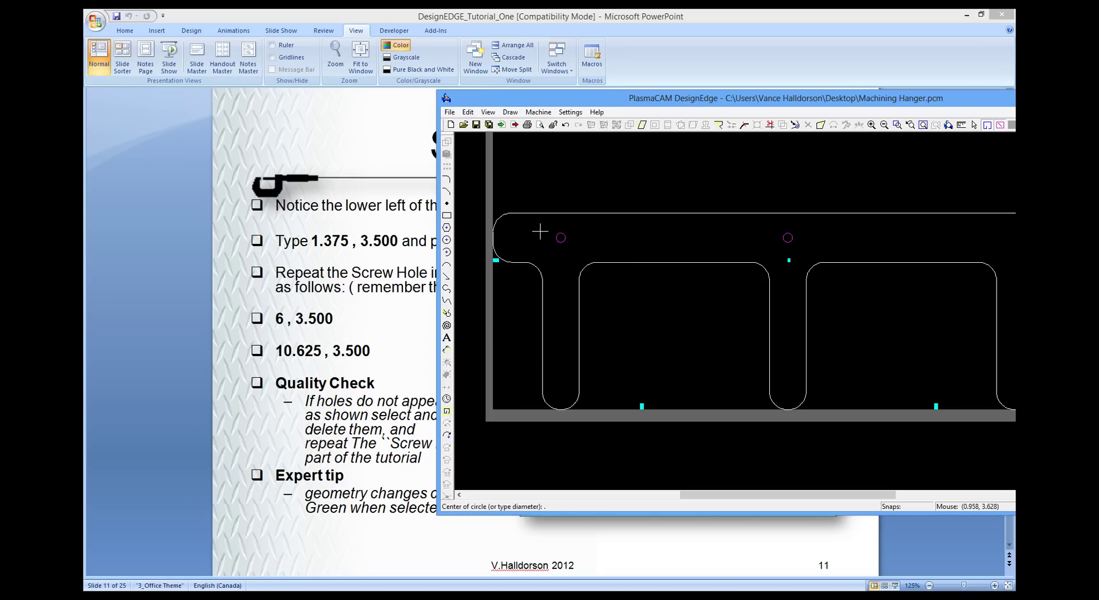
text(.188)
key(Return)
key(Return)
double_click(720, 100)
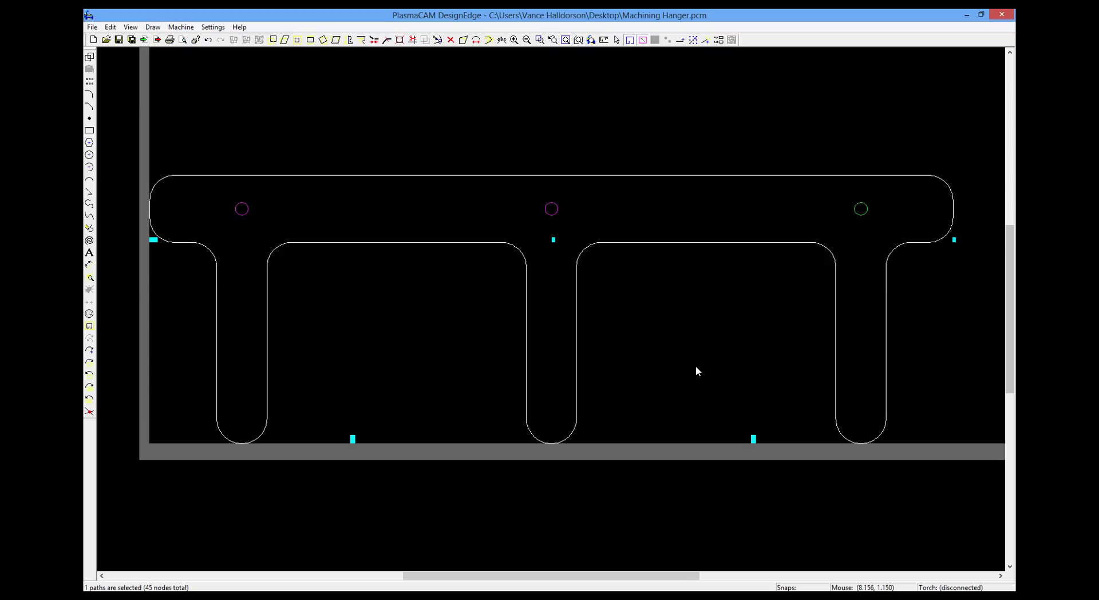
- Deselect the new circle and open the Draw Text dialog, set to Cooper Black
click(716, 364)
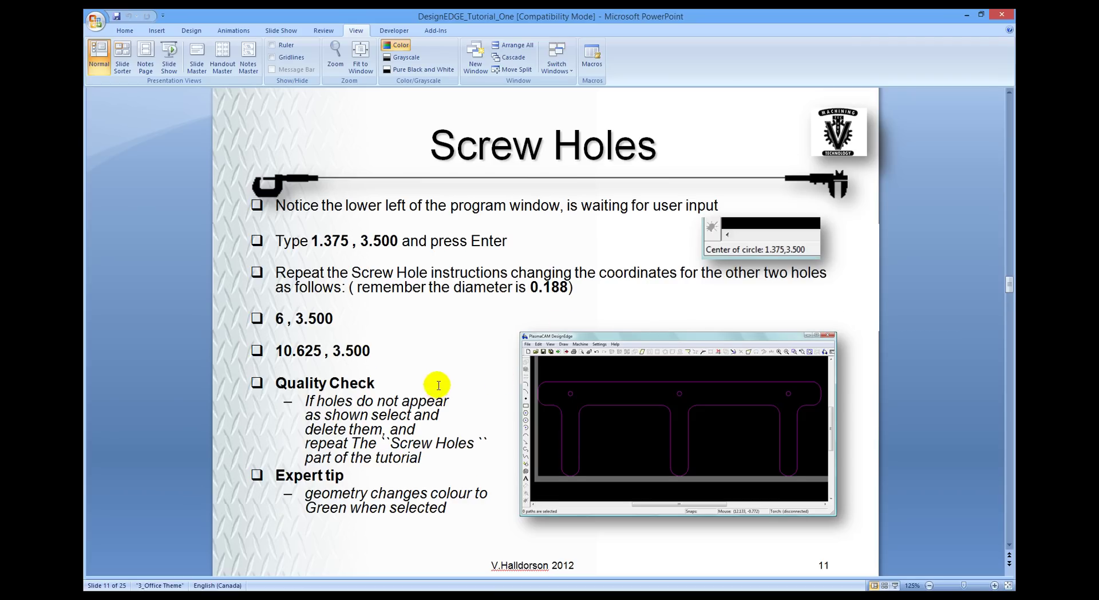
scroll(440, 382, down, 3)
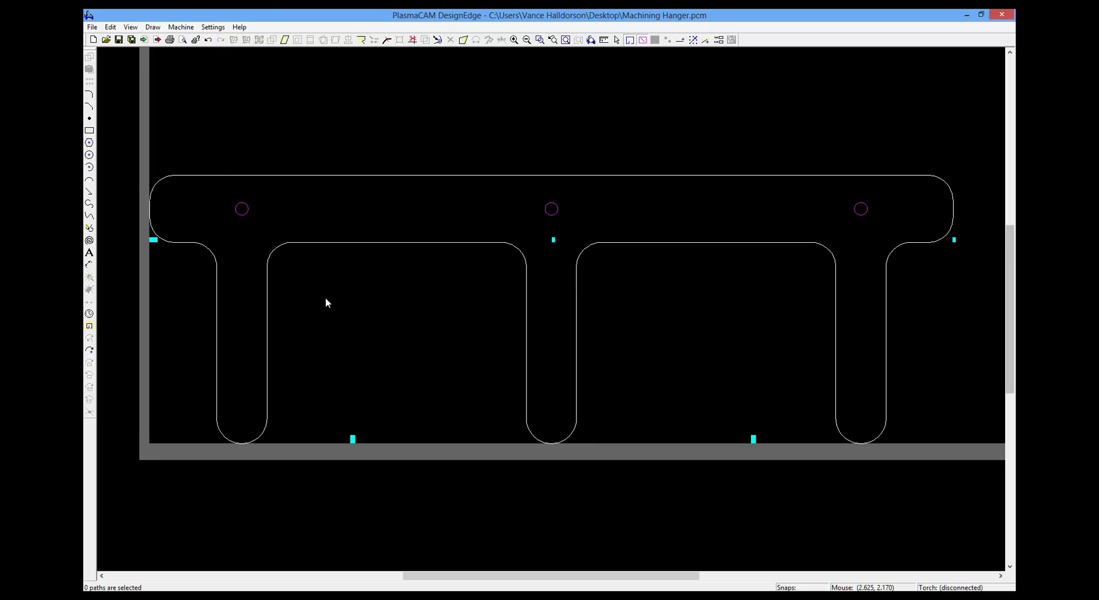
click(171, 29)
click(152, 28)
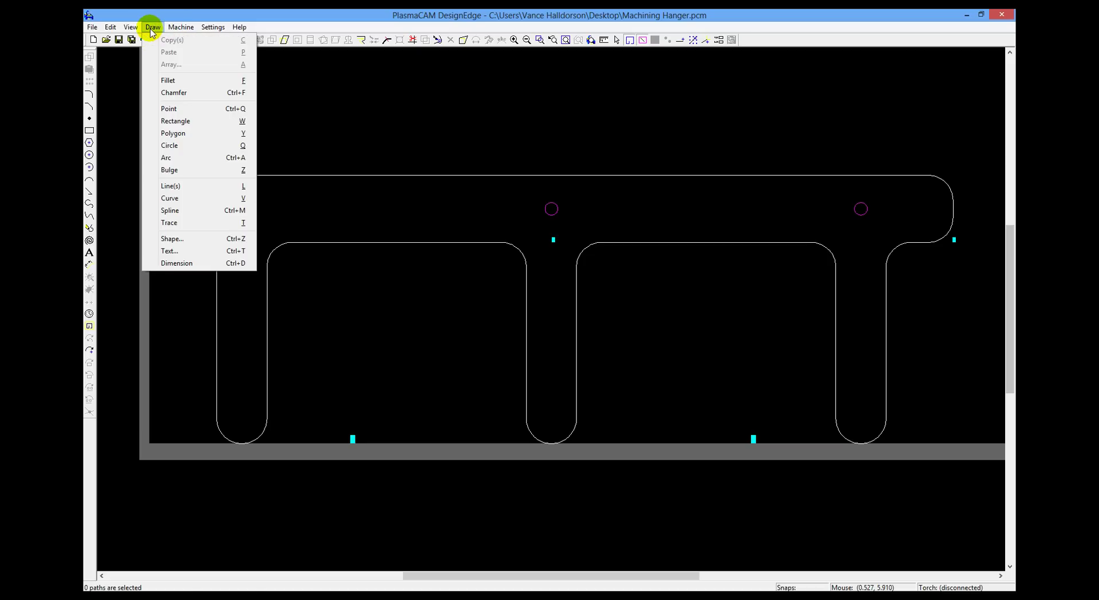
click(213, 251)
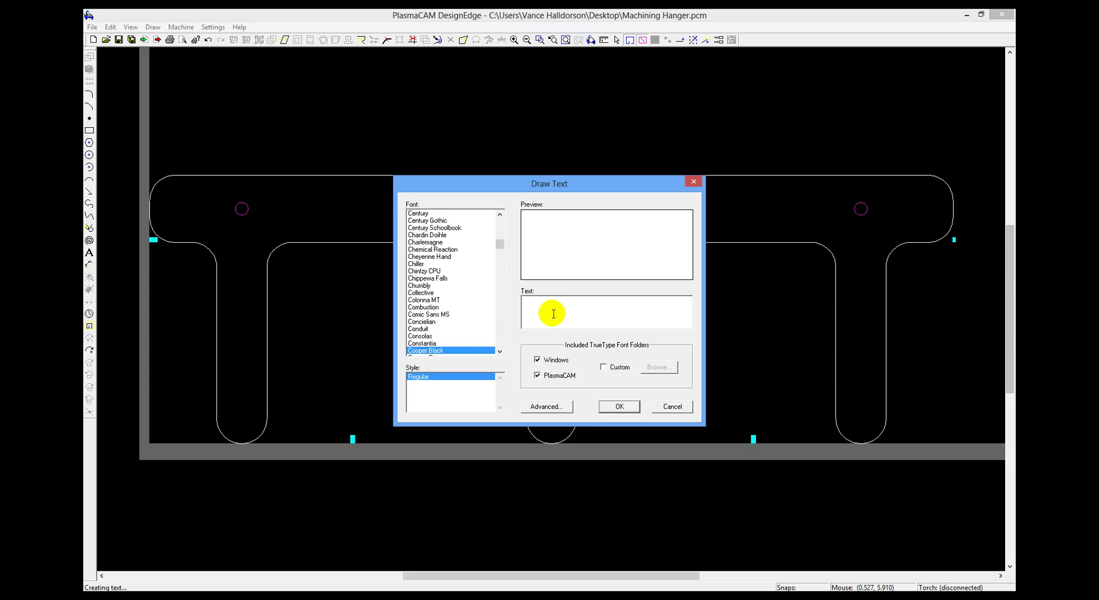
- Enter MACHINING as the text, fixing misspellings until the Cooper Black preview reads correctly
text(MACHINING)
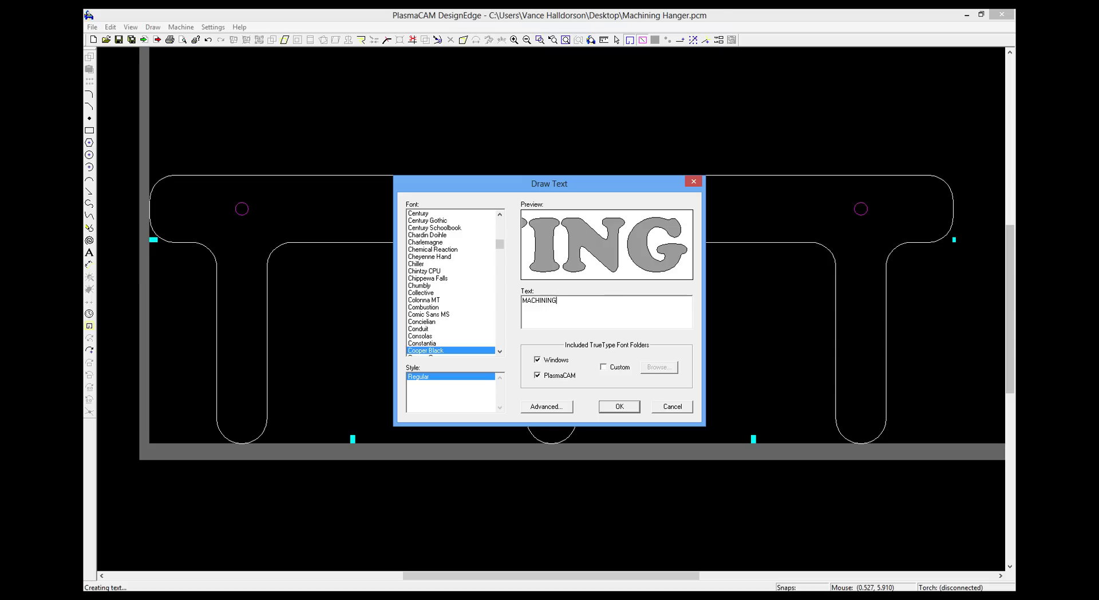
drag(577, 301, 522, 297)
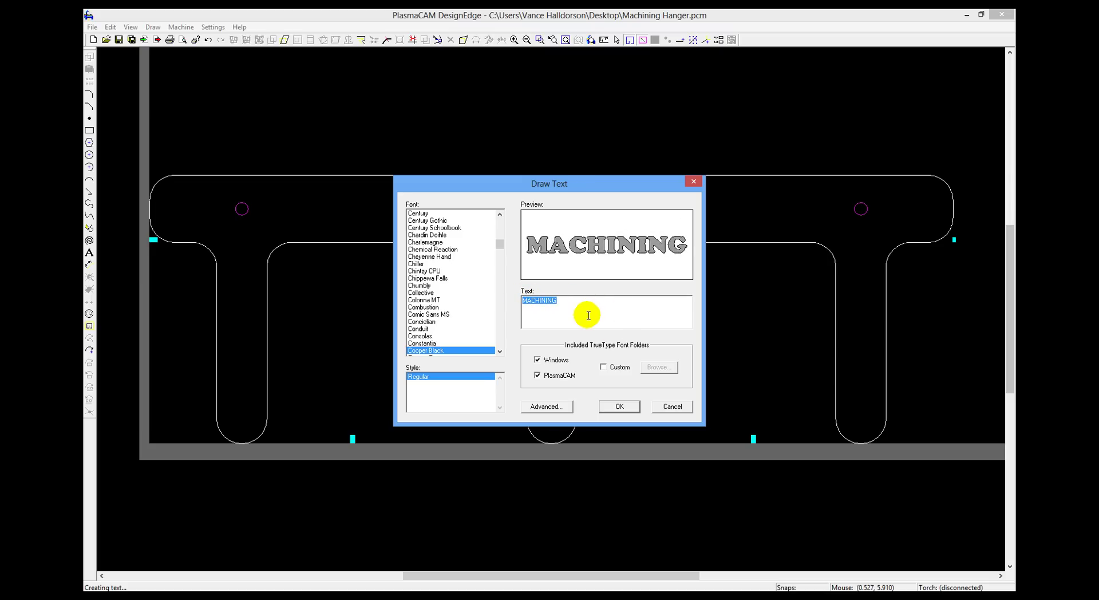
text(machinig)
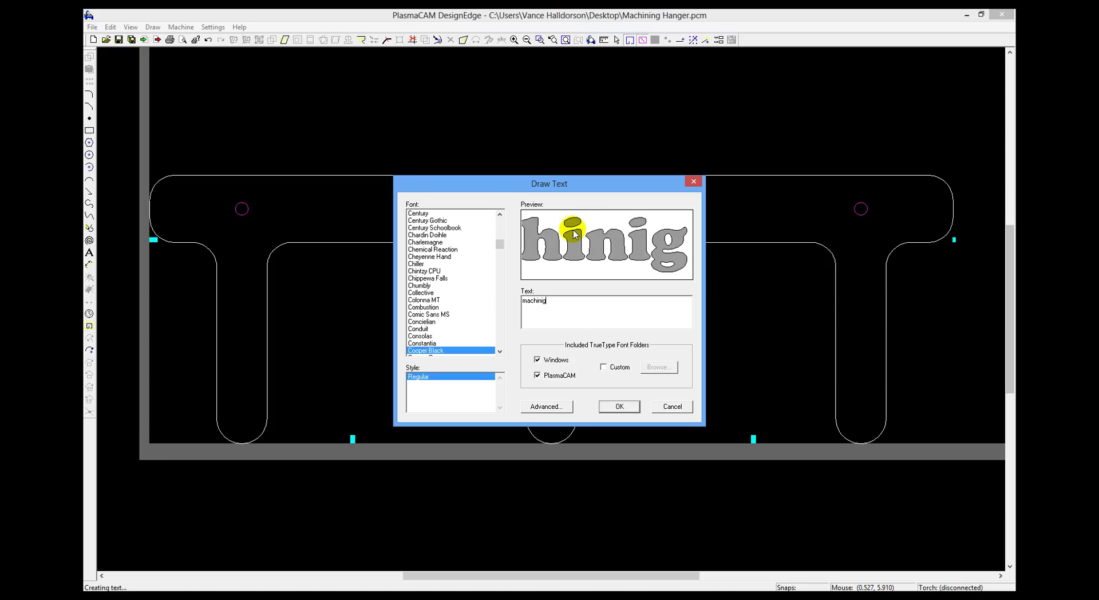
double_click(553, 300)
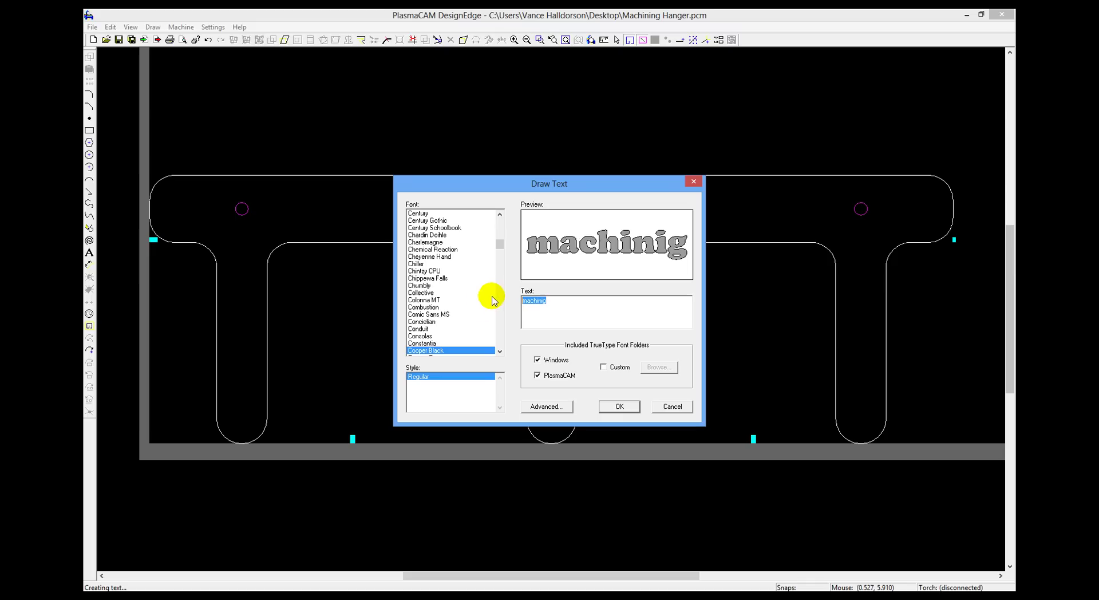
text(MACHINIG)
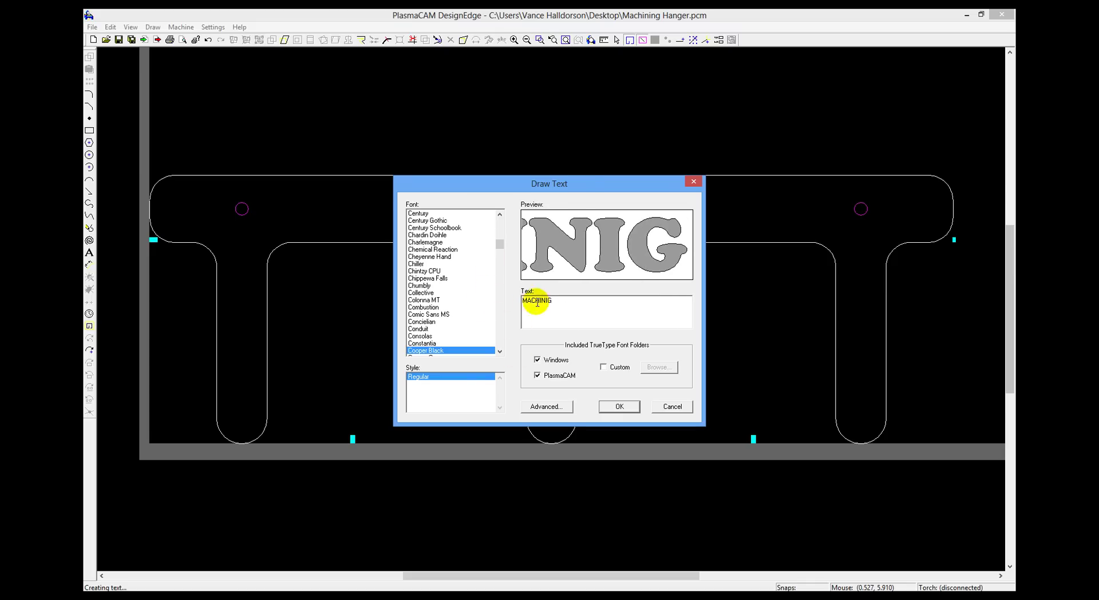
double_click(565, 308)
text(MACHINING)
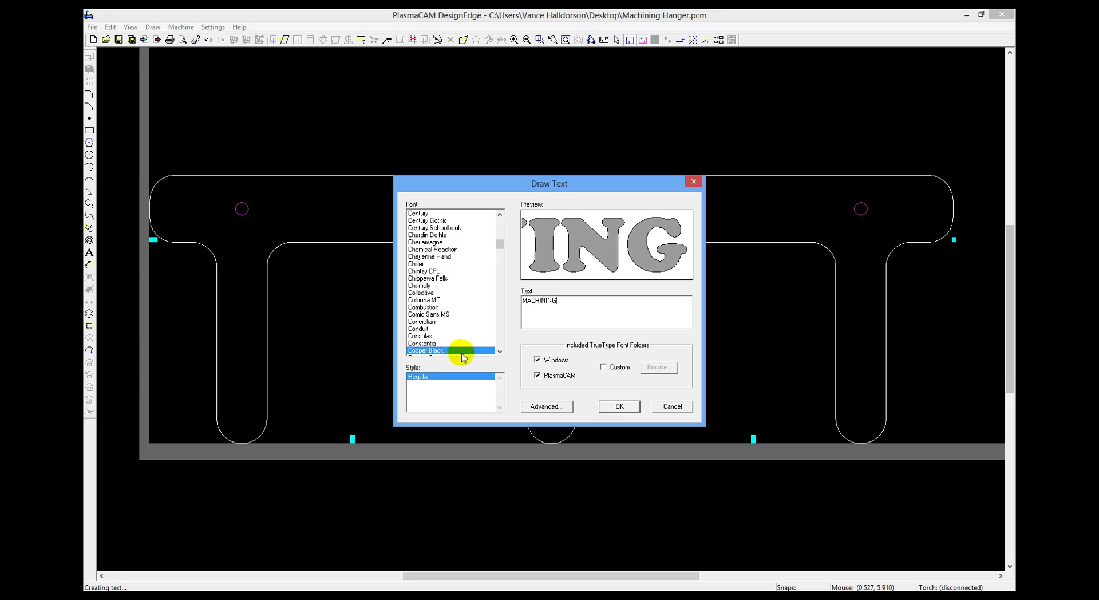
- Preview the MACHINING text in several fonts, including Conduit, Charlemagne, Century Gothic and Chiller
click(438, 329)
click(438, 299)
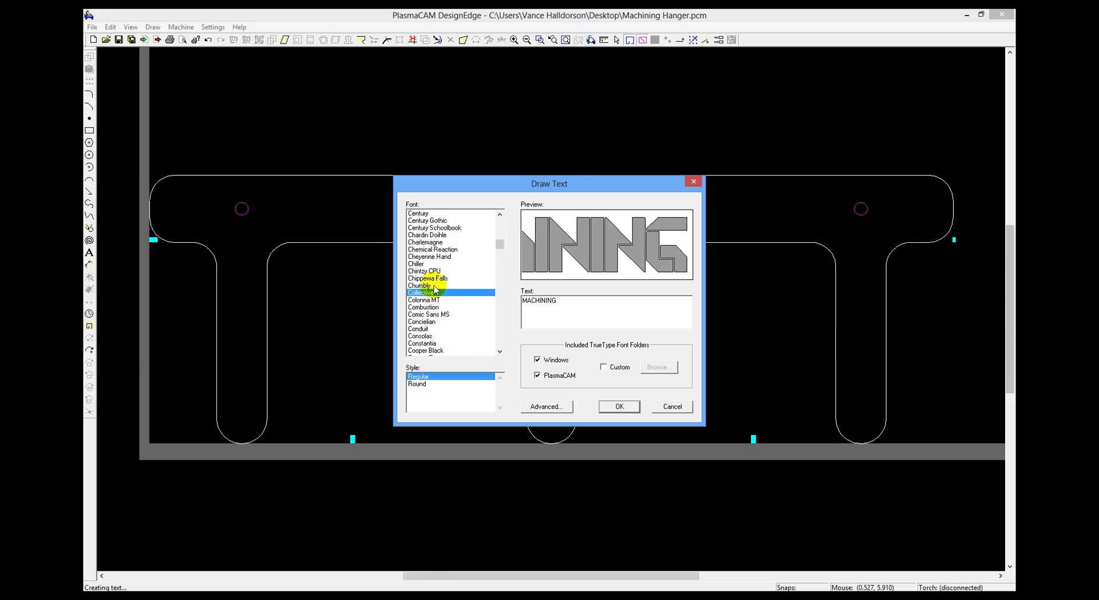
click(422, 285)
click(421, 263)
click(428, 257)
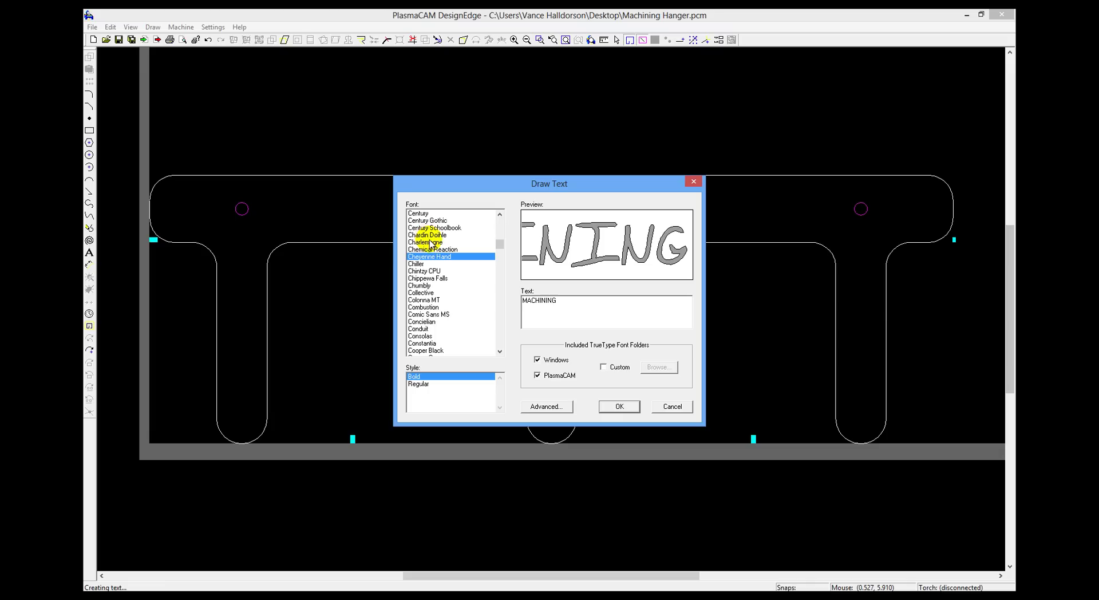
click(426, 242)
click(428, 228)
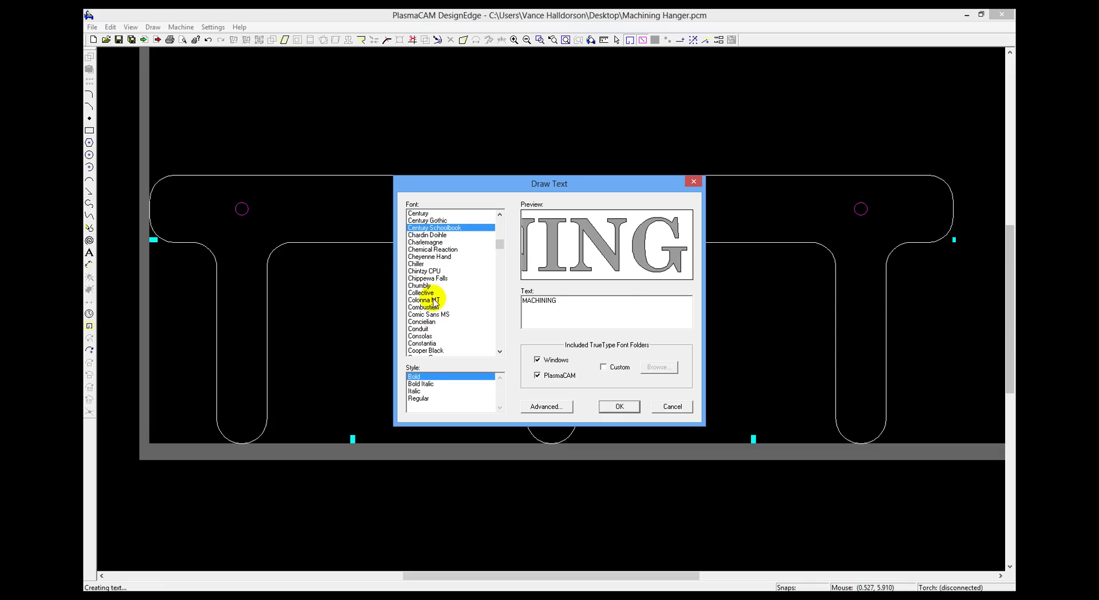
scroll(435, 245, up, 1)
click(426, 214)
click(423, 235)
click(428, 242)
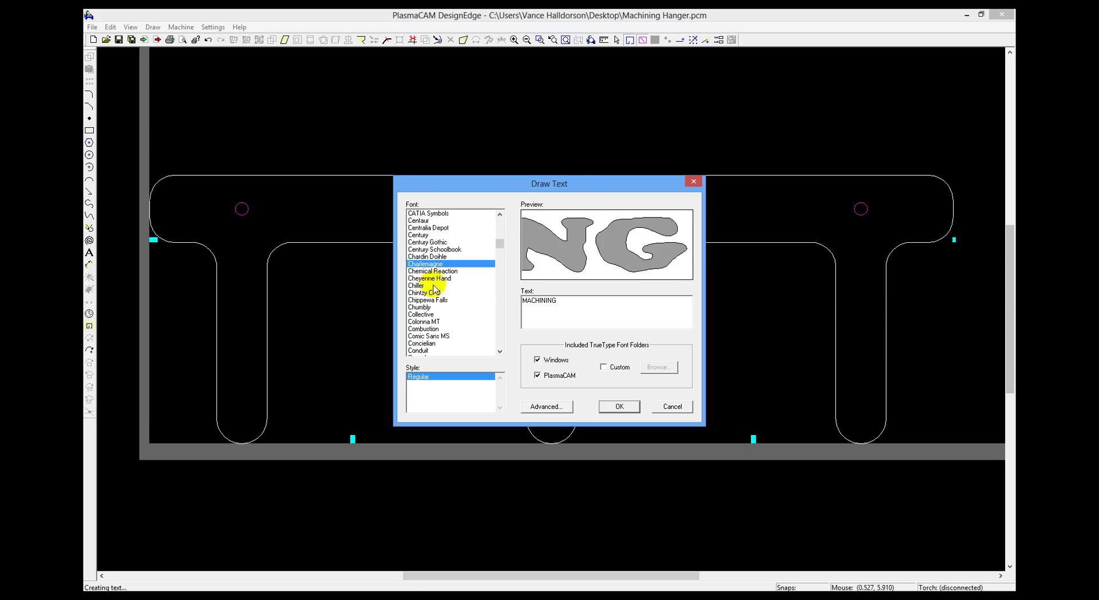
click(430, 271)
click(428, 285)
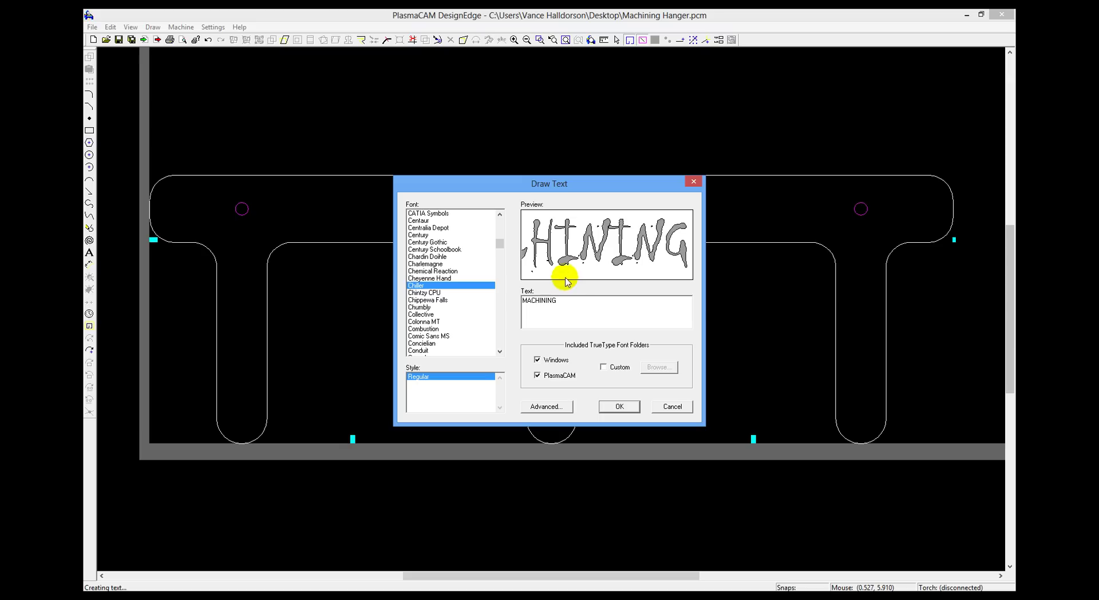
scroll(432, 301, down, 2)
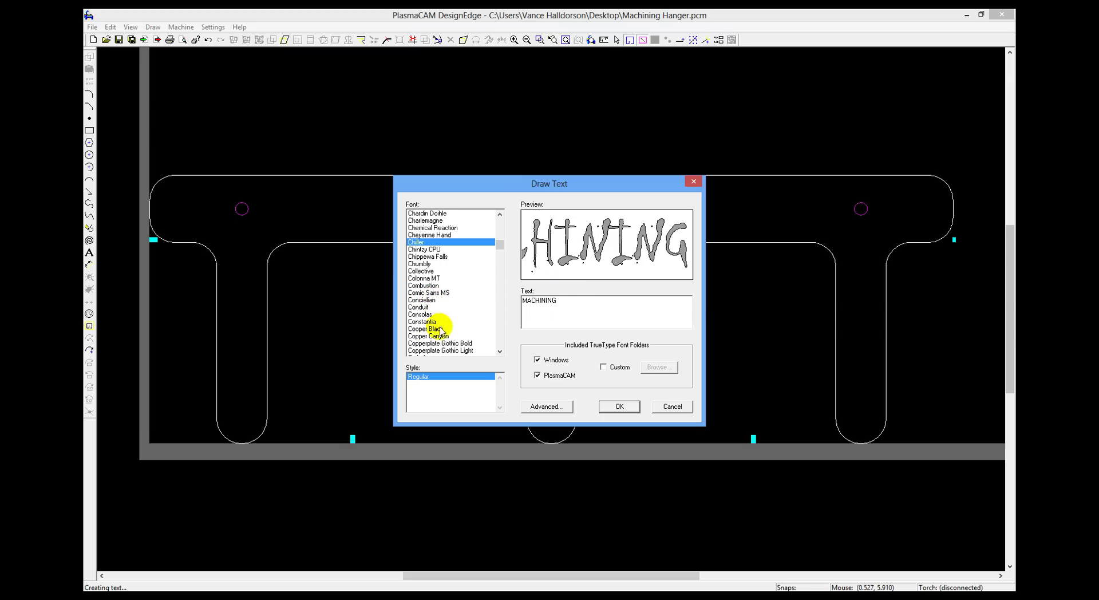
- Switch the lettering to Cooper Black, confirm it reads MACHINING, and accept the text
click(435, 329)
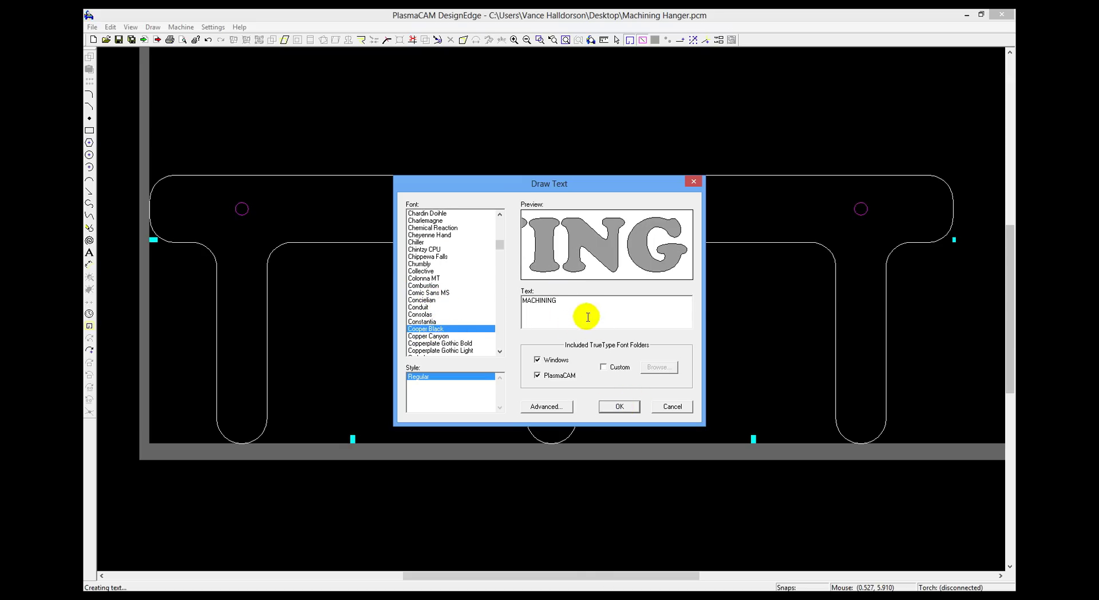
drag(555, 300, 520, 309)
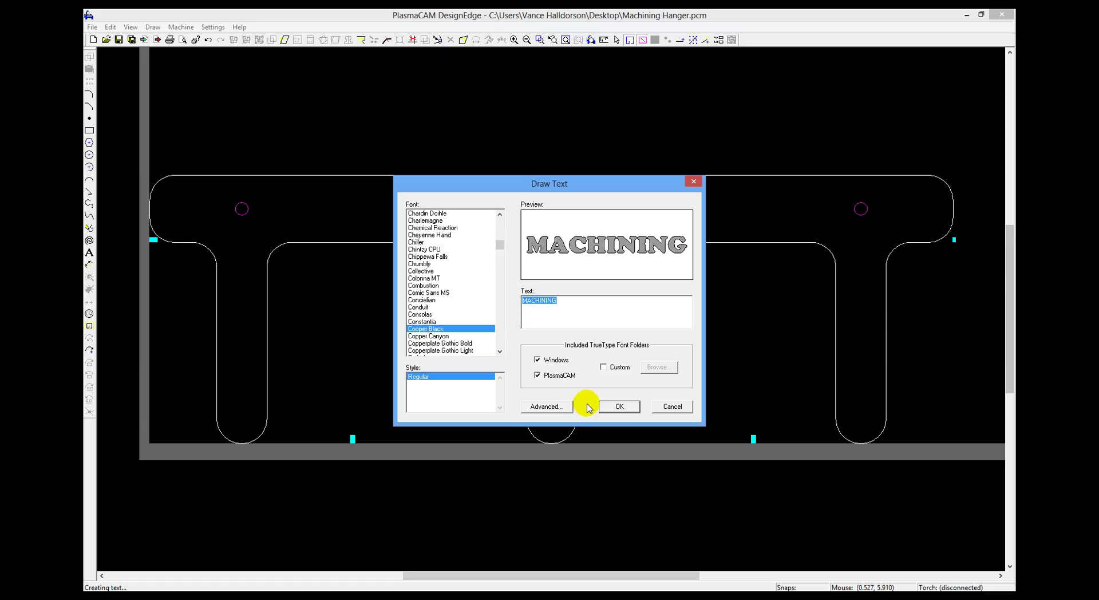
click(615, 407)
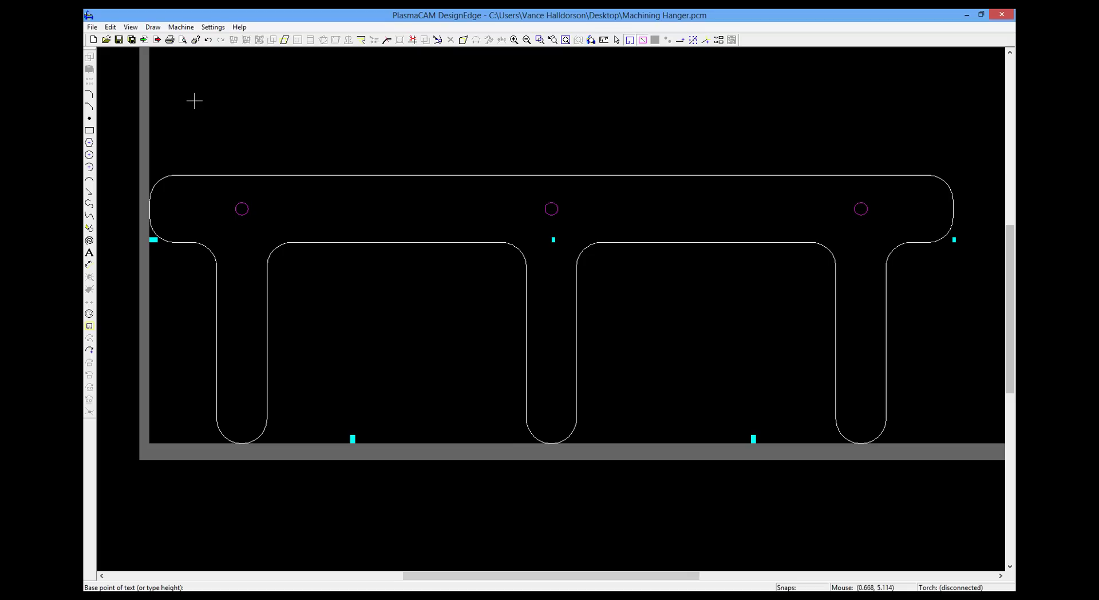
- Place the MACHINING text's base point at 0,5 and zoom out to view it
key(Return)
key(Return)
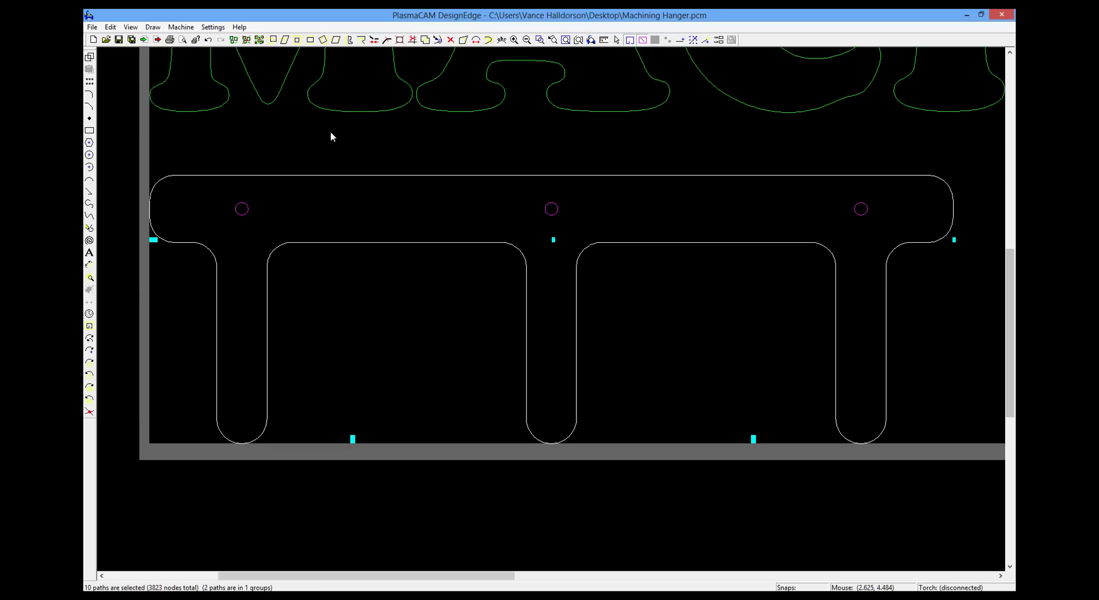
scroll(339, 152, down, 2)
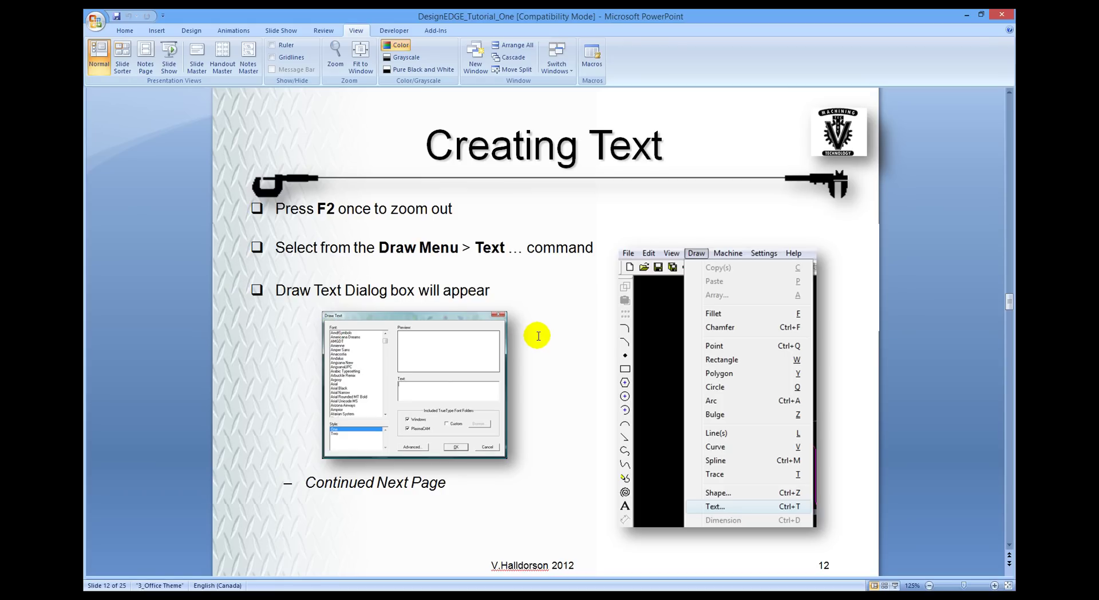
- Page the tutorial from slide 12 to slide 15, 'Resizing the Text', then return to DesignEdge
scroll(538, 336, down, 3)
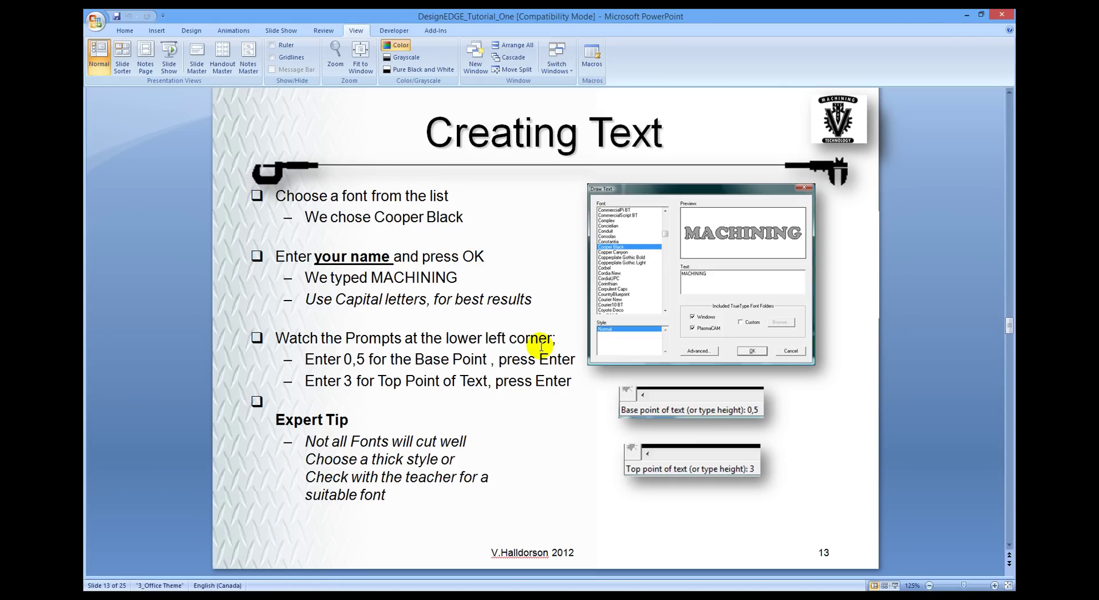
scroll(541, 346, down, 3)
scroll(541, 346, down, 3)
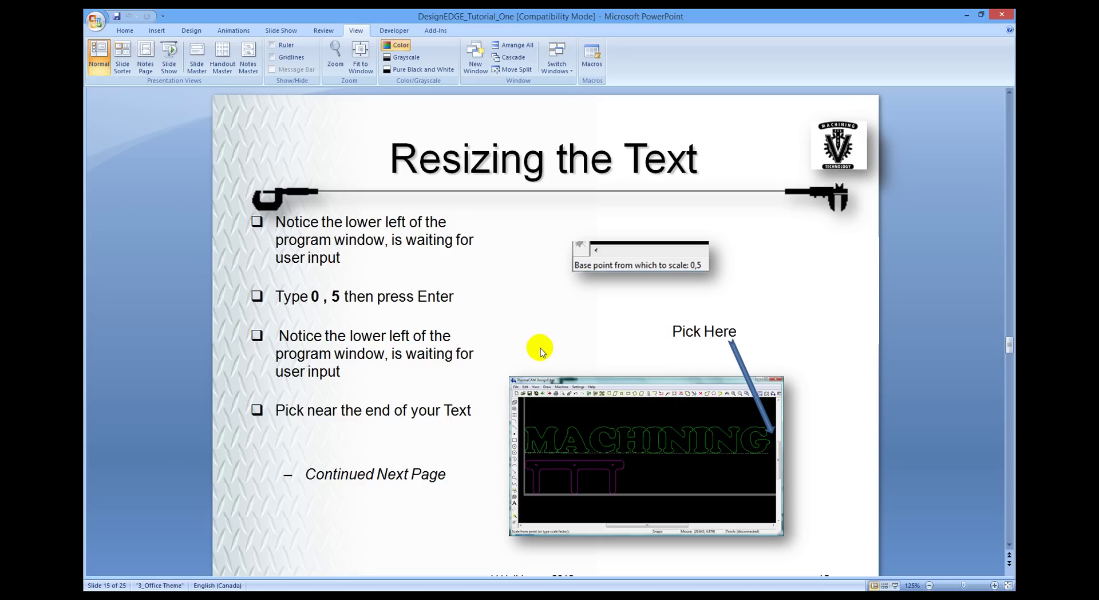
key(alt+Tab)
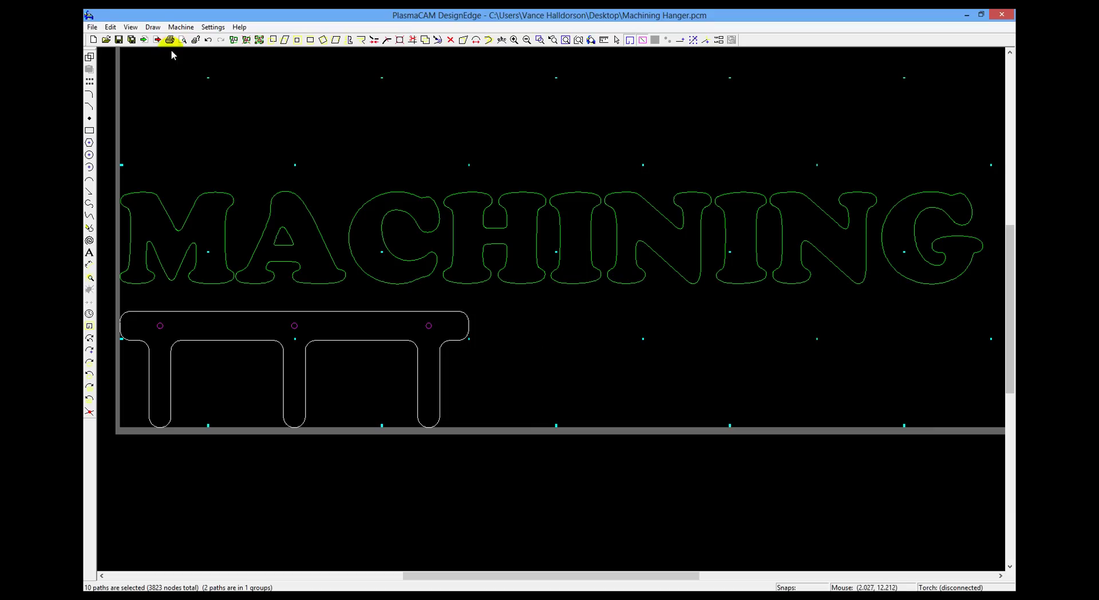
- Scale the window-selected MACHINING lettering from base point 0,5 to a width of 12
click(208, 153)
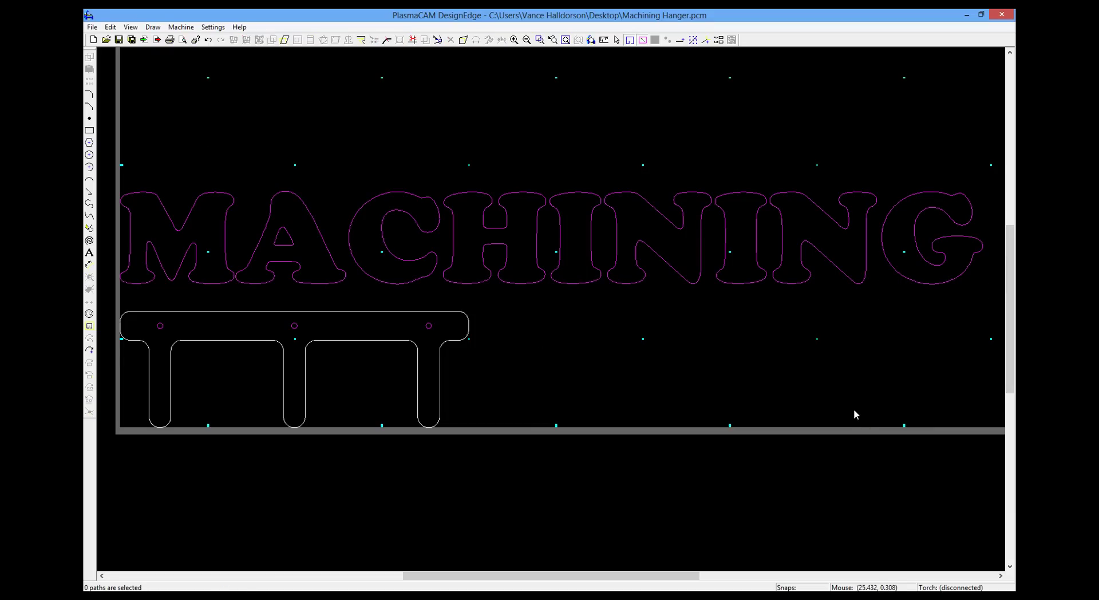
mouse_move(985, 300)
mouse_down()
mouse_move(871, 228)
mouse_move(515, 167)
mouse_move(273, 149)
mouse_move(101, 162)
mouse_up()
click(151, 27)
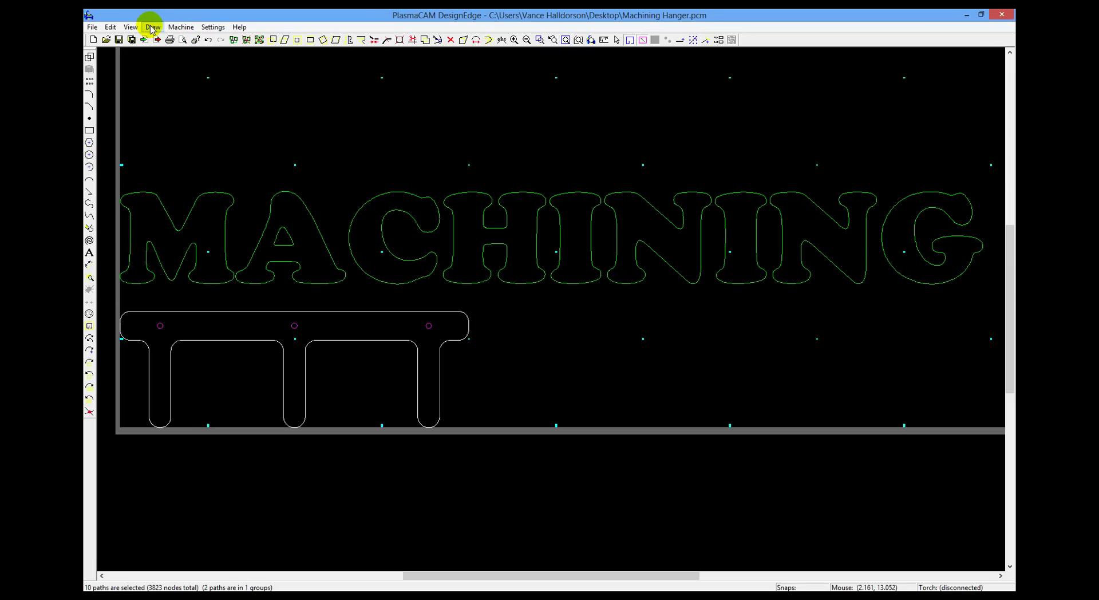
click(129, 27)
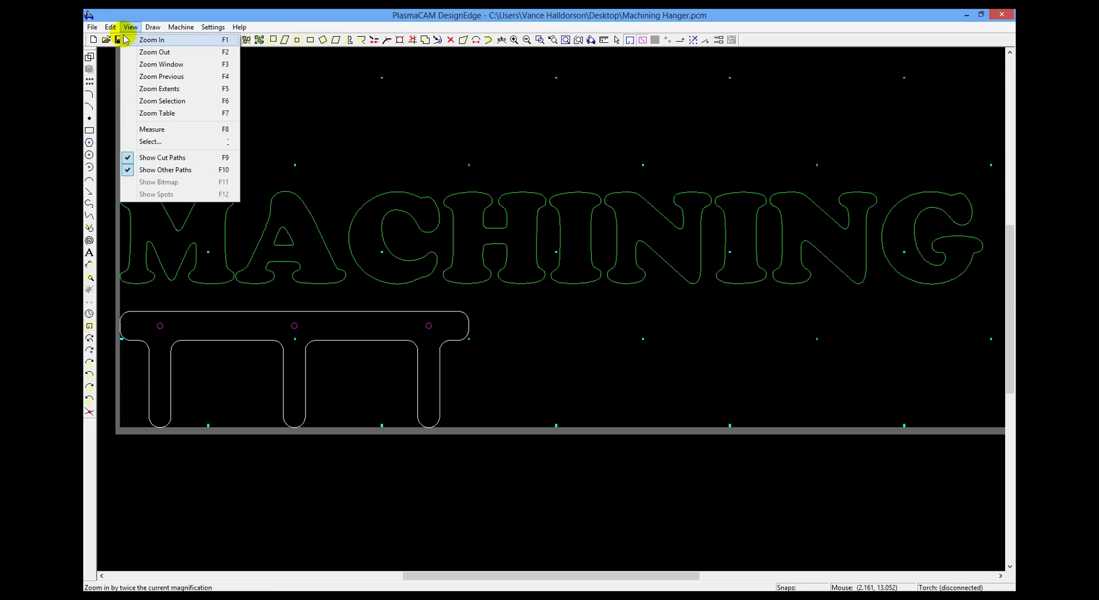
click(152, 136)
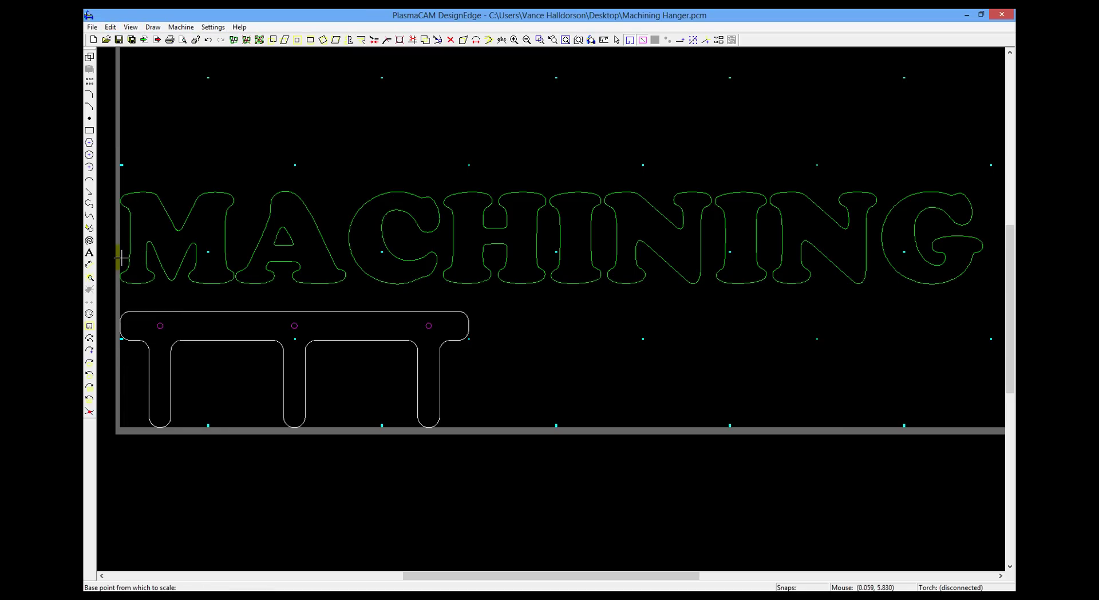
text(0,5)
key(Return)
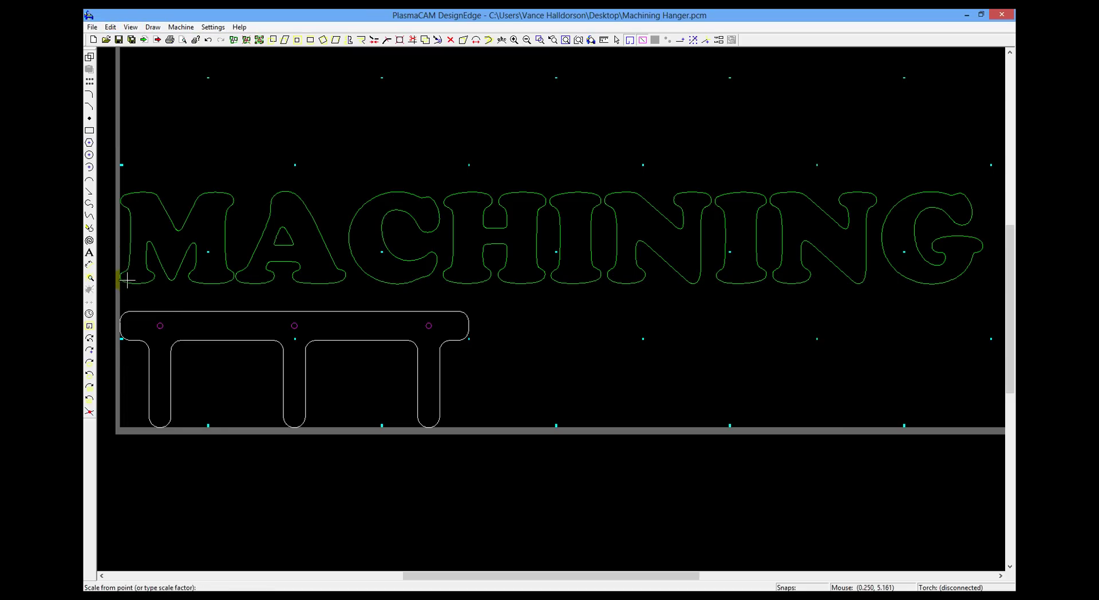
click(982, 283)
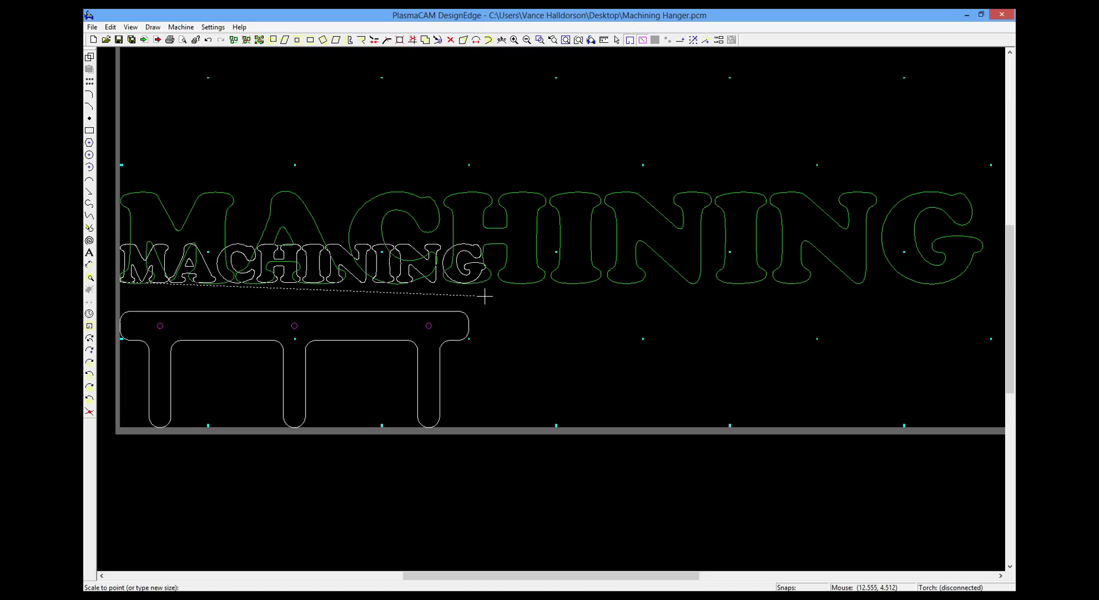
key(Return)
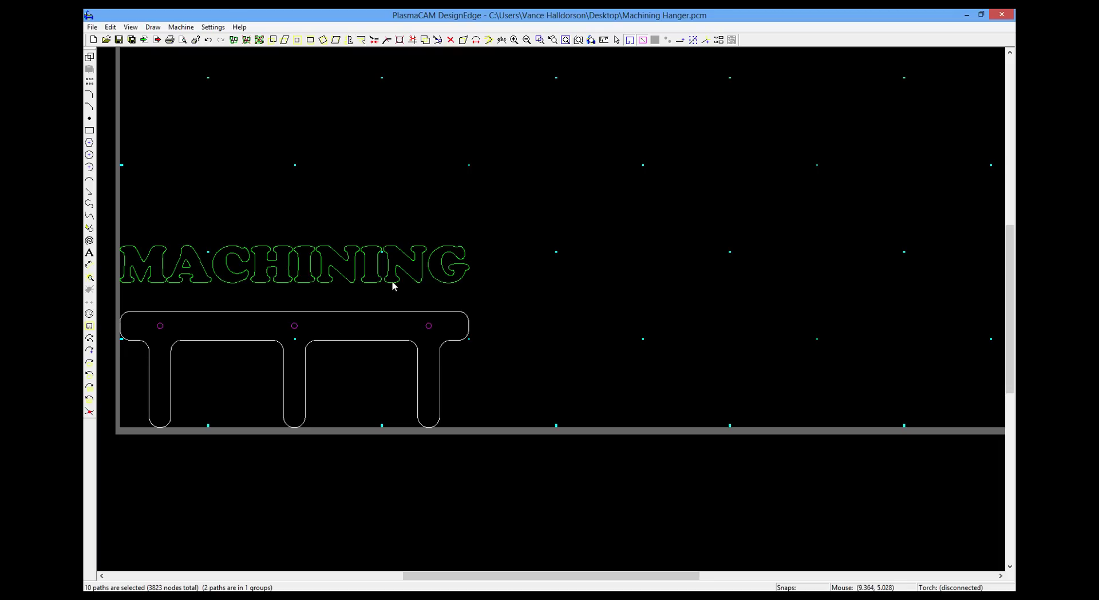
- Scale the lettering's height to 3 using its bottom and top as references, then fit the view
click(154, 27)
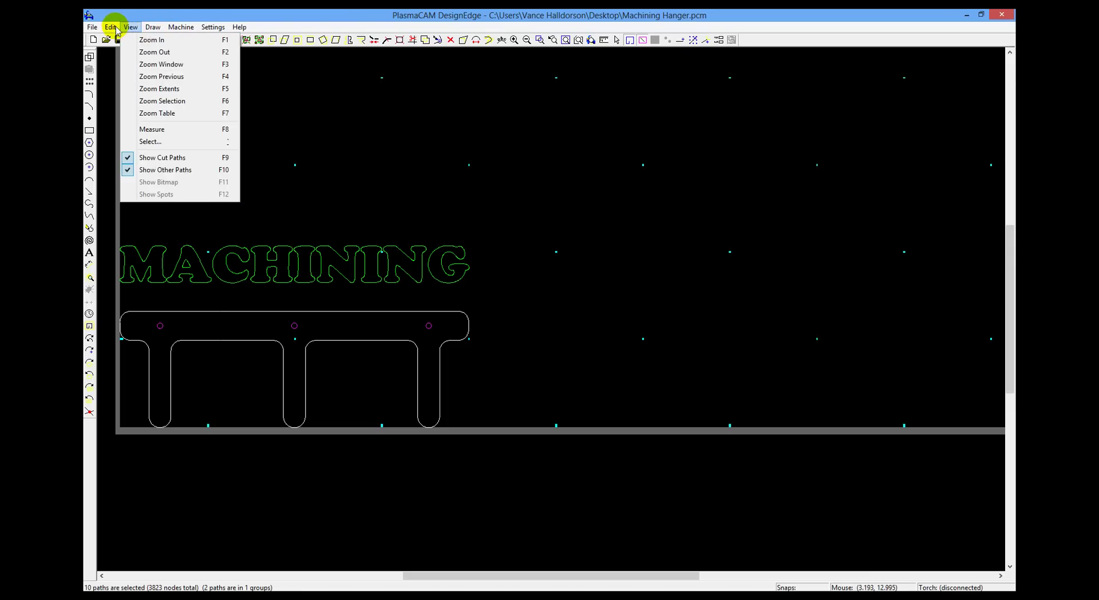
click(147, 145)
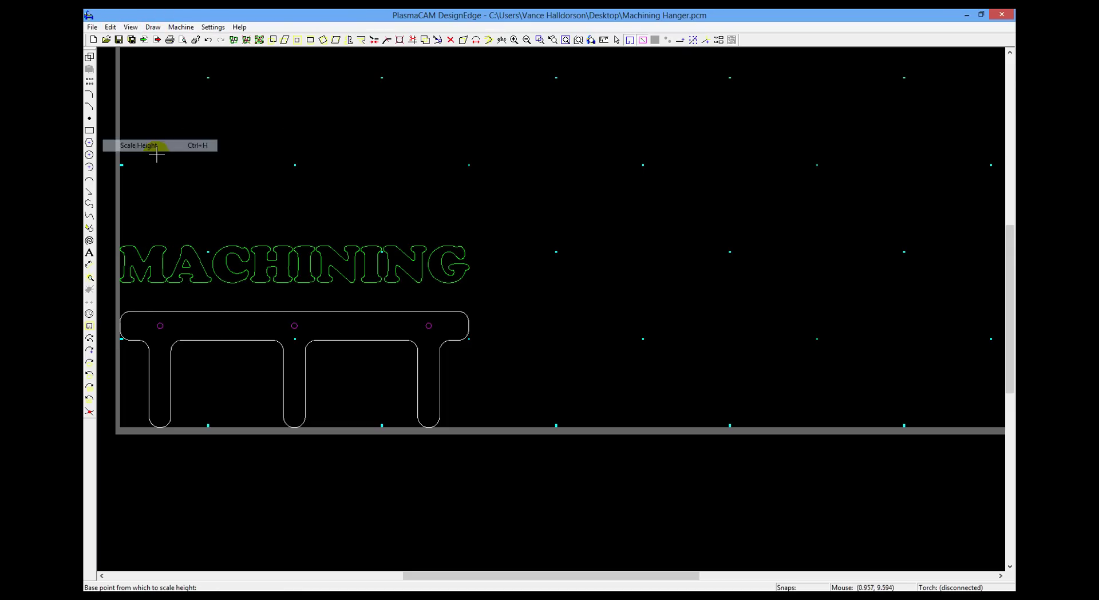
click(293, 282)
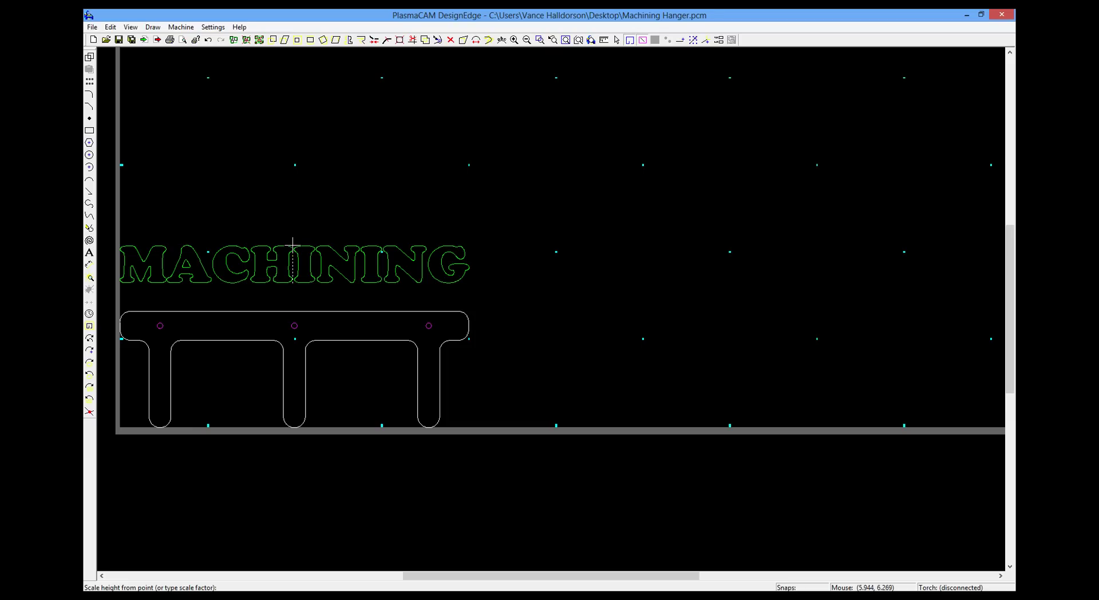
click(292, 246)
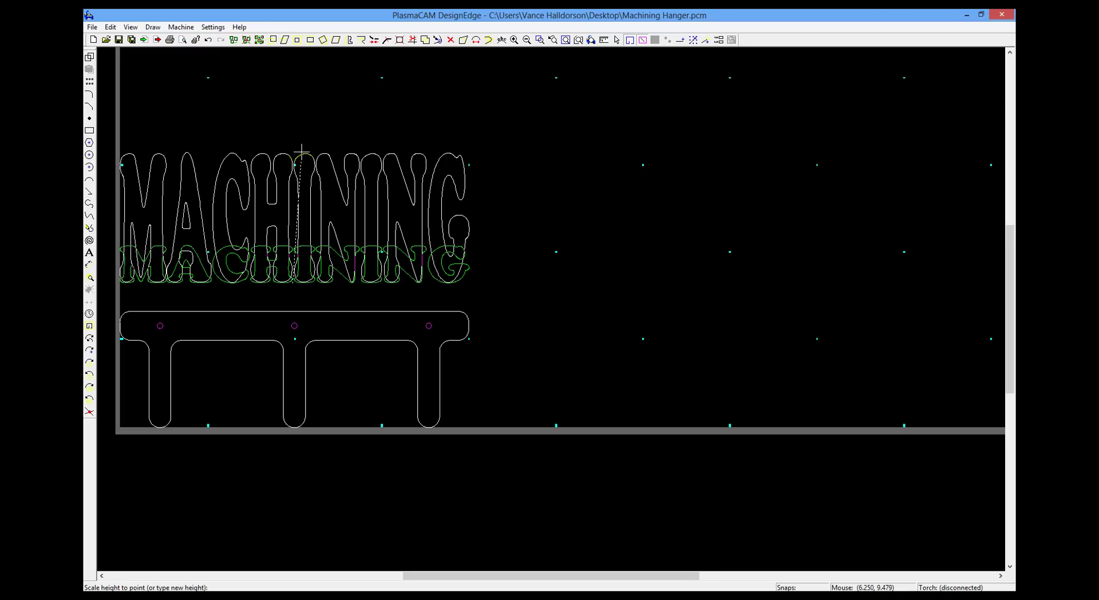
text(3)
key(Return)
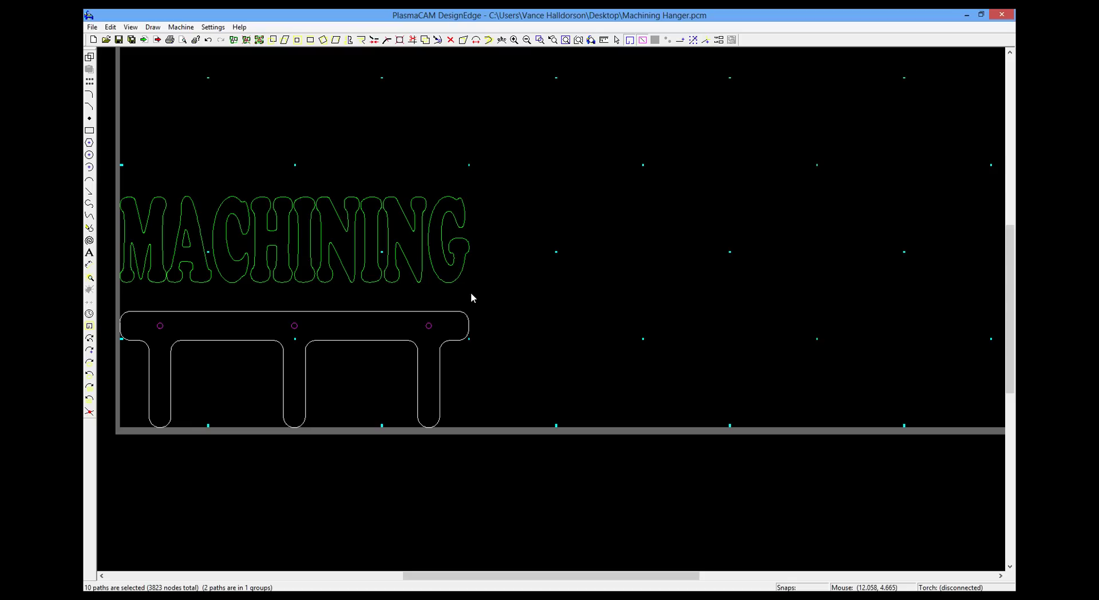
key(Home)
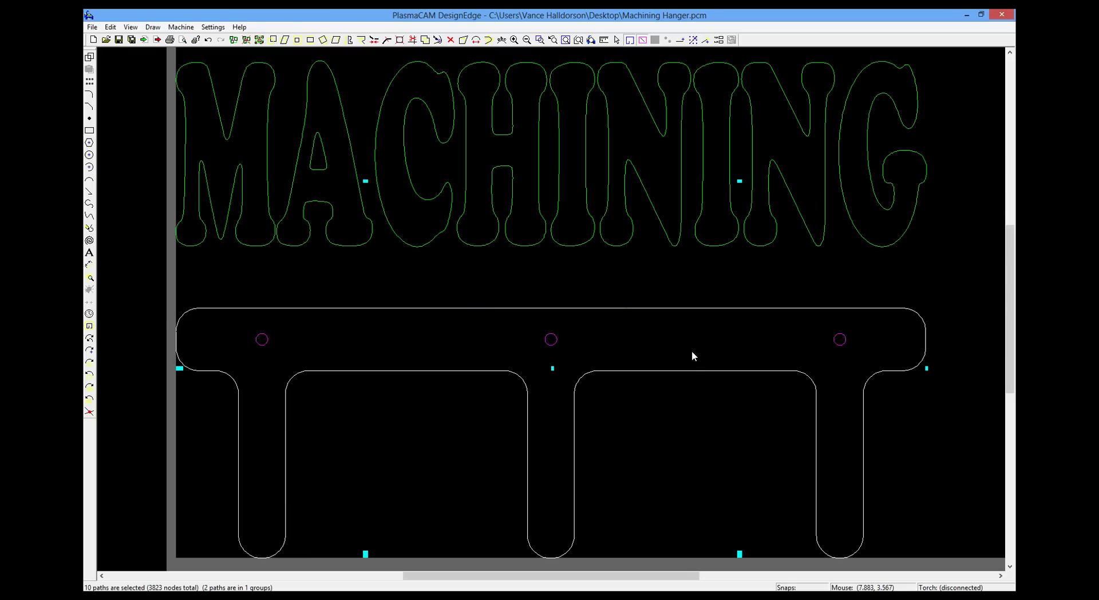
- In the tutorial, page through slides 16 and 17 to slide 18, 'Moving the Text'
key(alt+Tab)
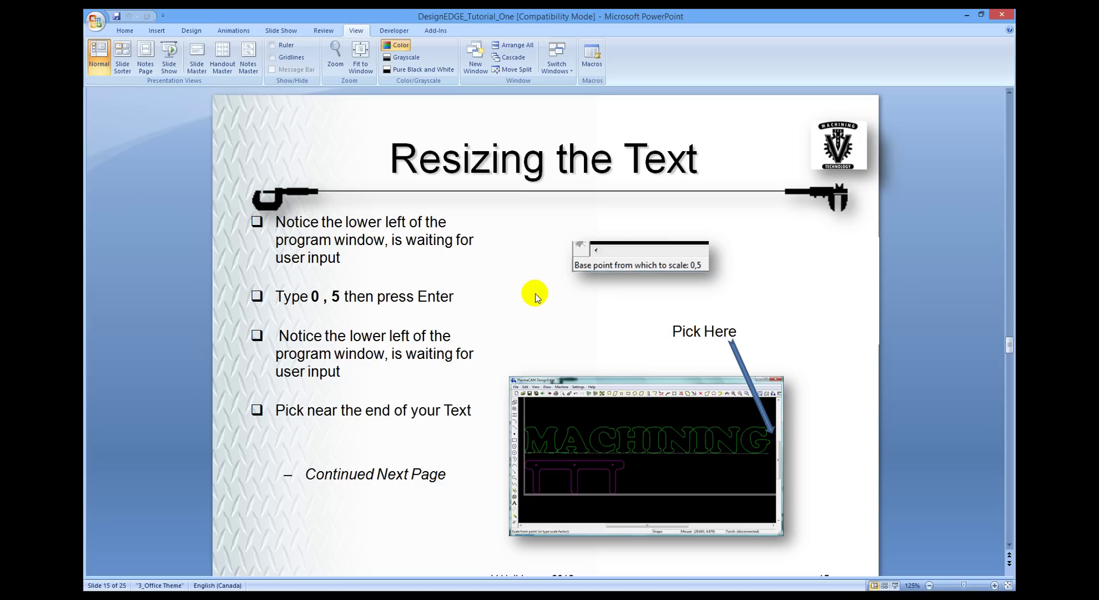
scroll(535, 295, down, 3)
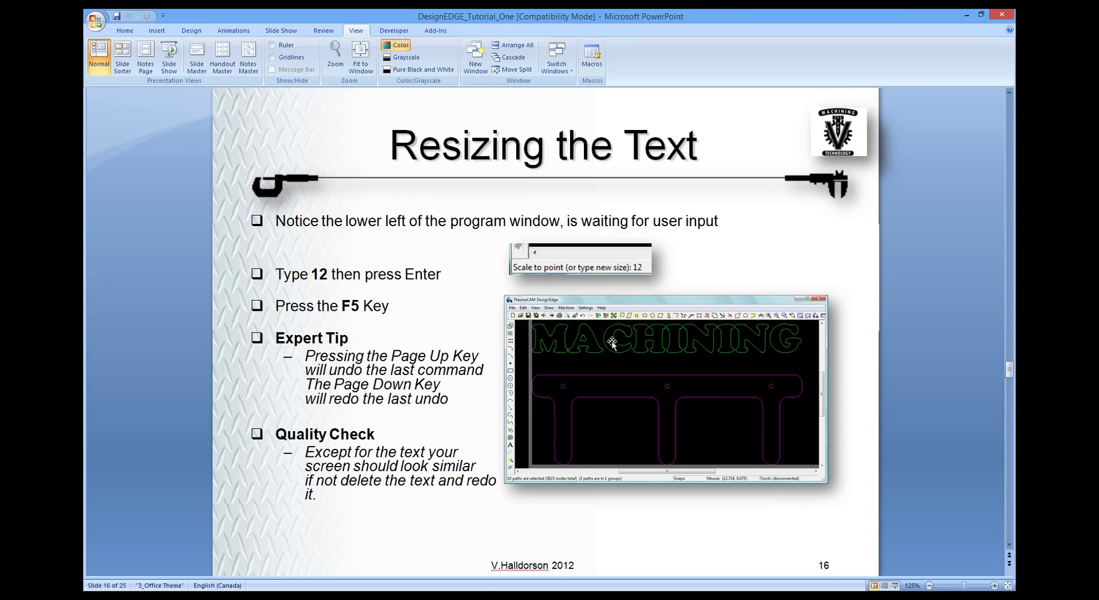
scroll(619, 341, down, 3)
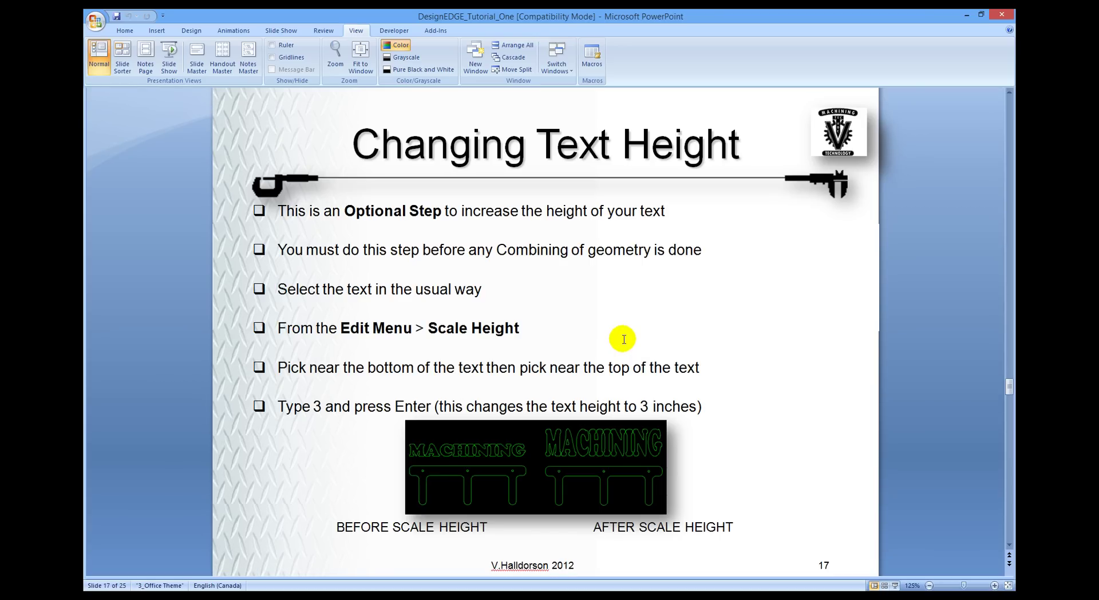
scroll(624, 339, down, 3)
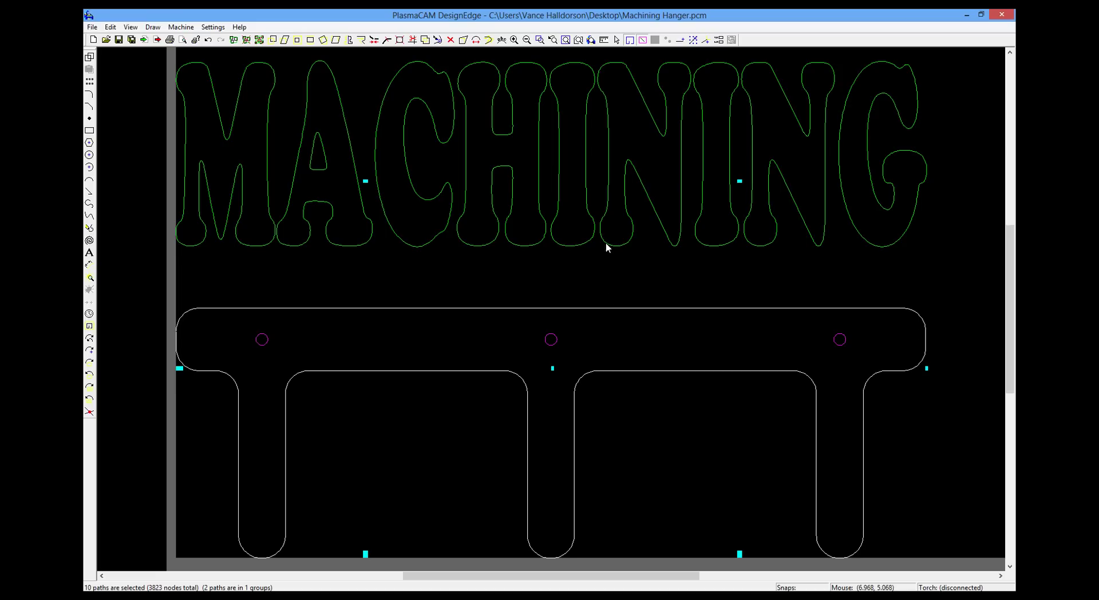
- Move the window-selected MACHINING letters down so their bottoms overlap the hanger's top line
click(609, 271)
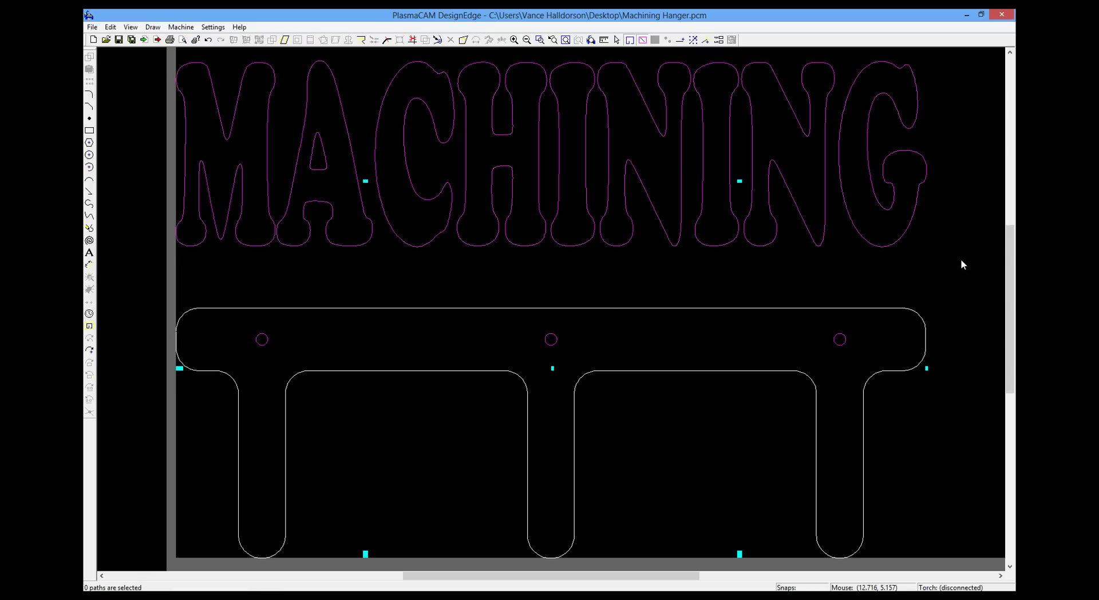
mouse_move(971, 273)
mouse_down()
mouse_move(784, 138)
mouse_move(537, 74)
mouse_move(143, 50)
mouse_up()
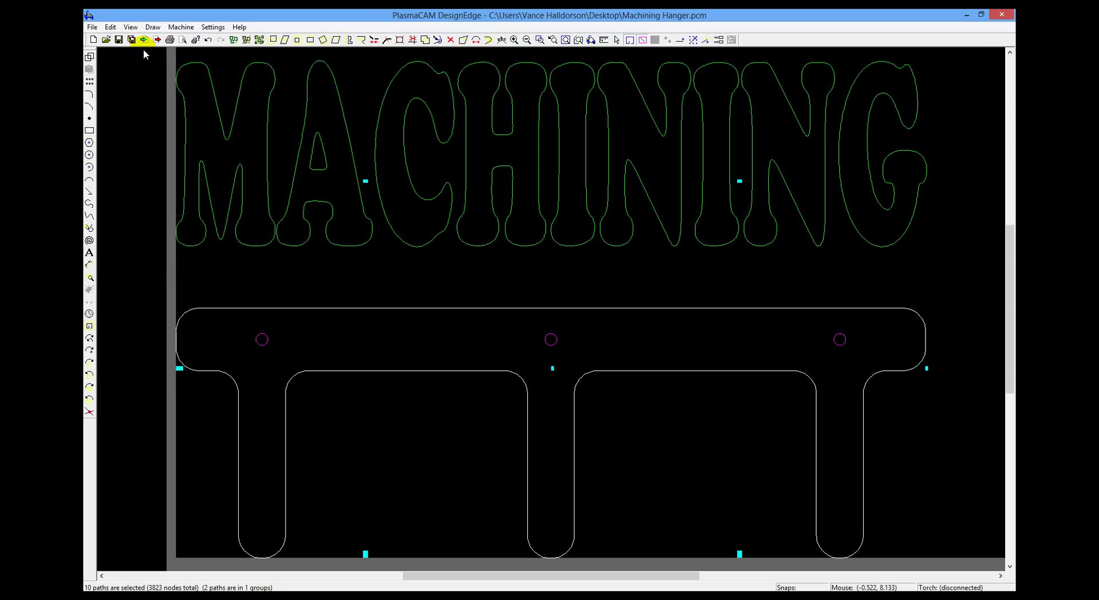
click(113, 28)
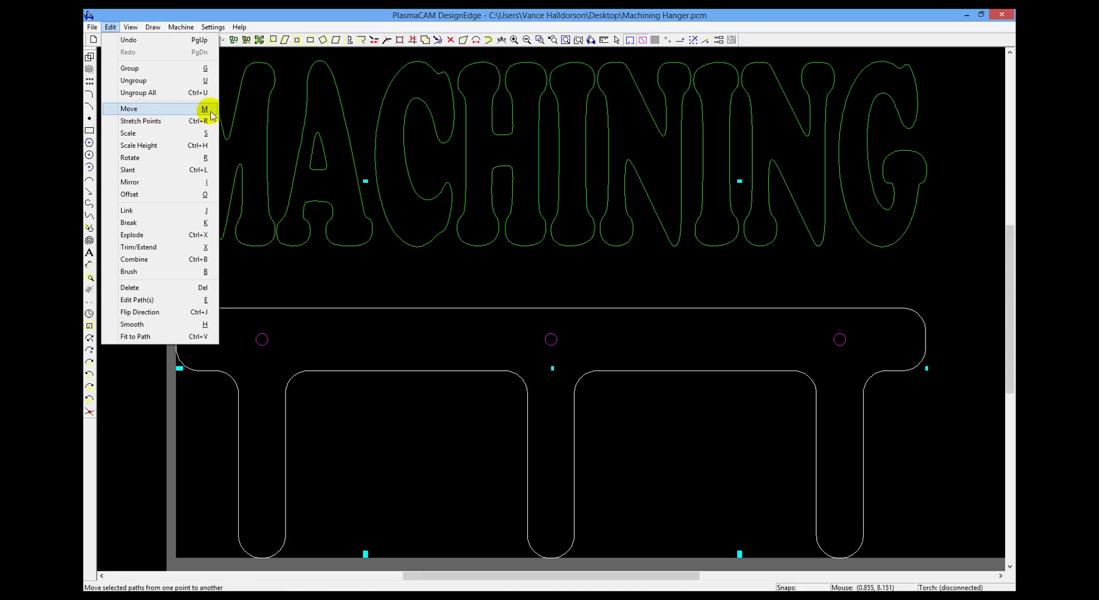
click(206, 110)
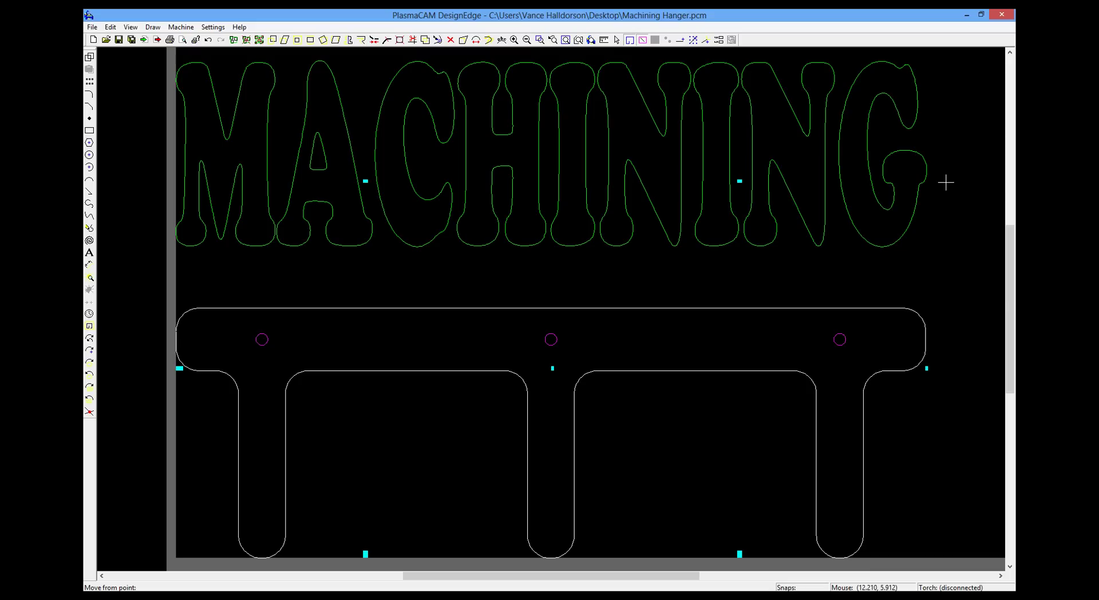
click(974, 135)
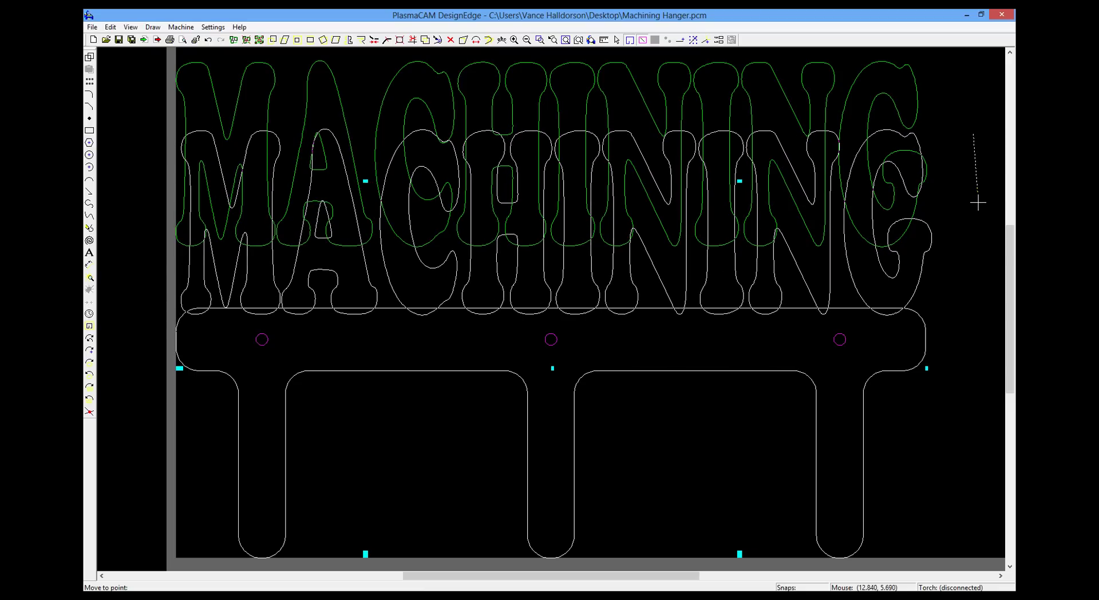
click(978, 203)
click(981, 272)
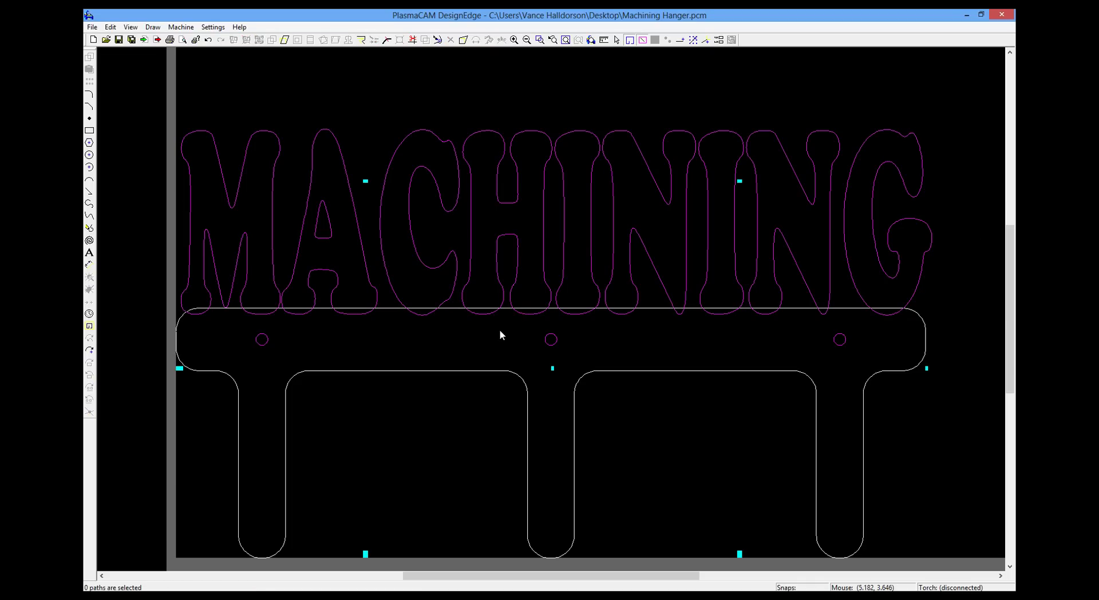
- Page PowerPoint on to slide 19, 'Combining Geometry', then return to the hanger drawing
key(alt+Tab)
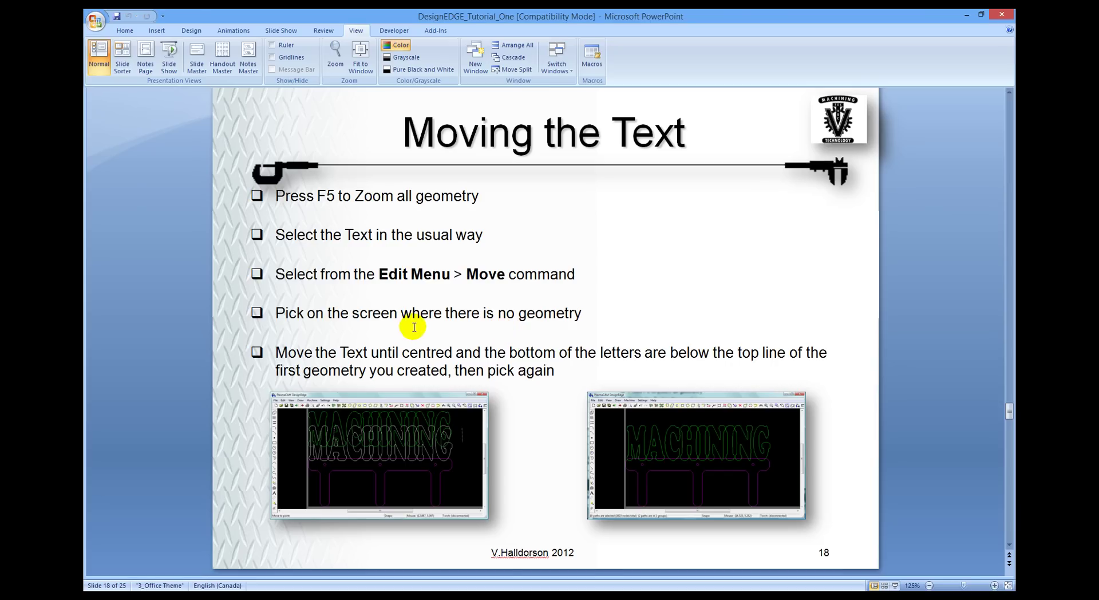
scroll(414, 326, down, 3)
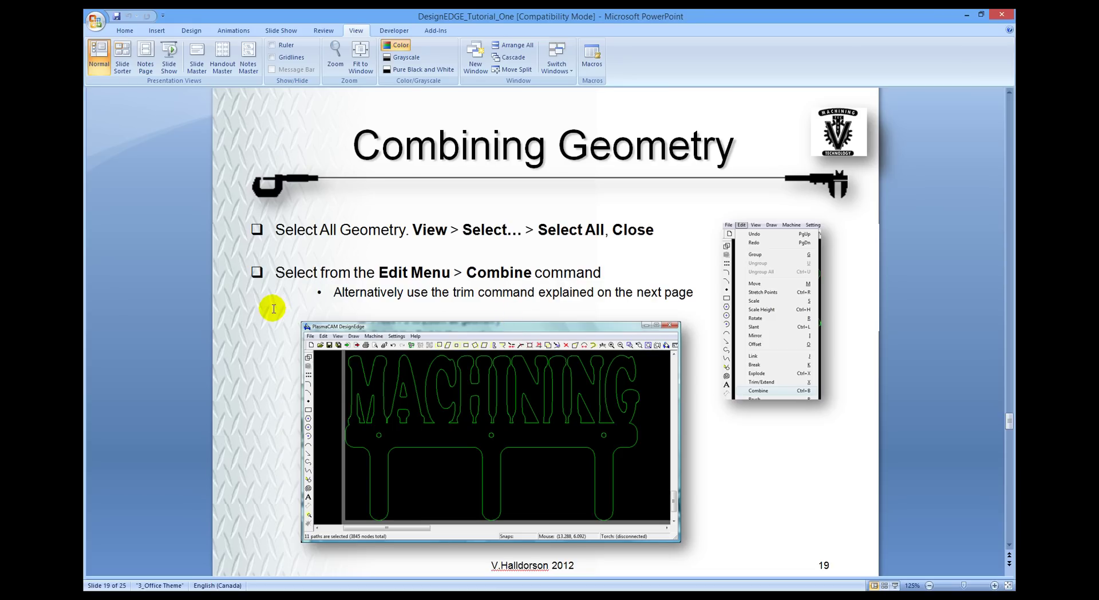
key(alt+Tab)
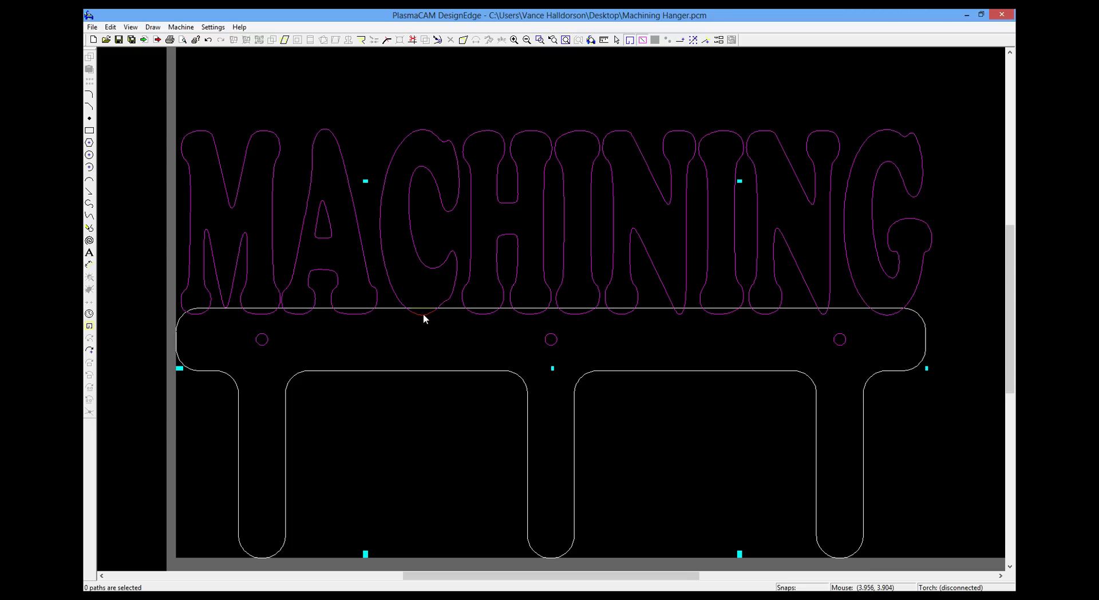
- Select the hanger outline and join it into one path with Edit > Link
click(446, 371)
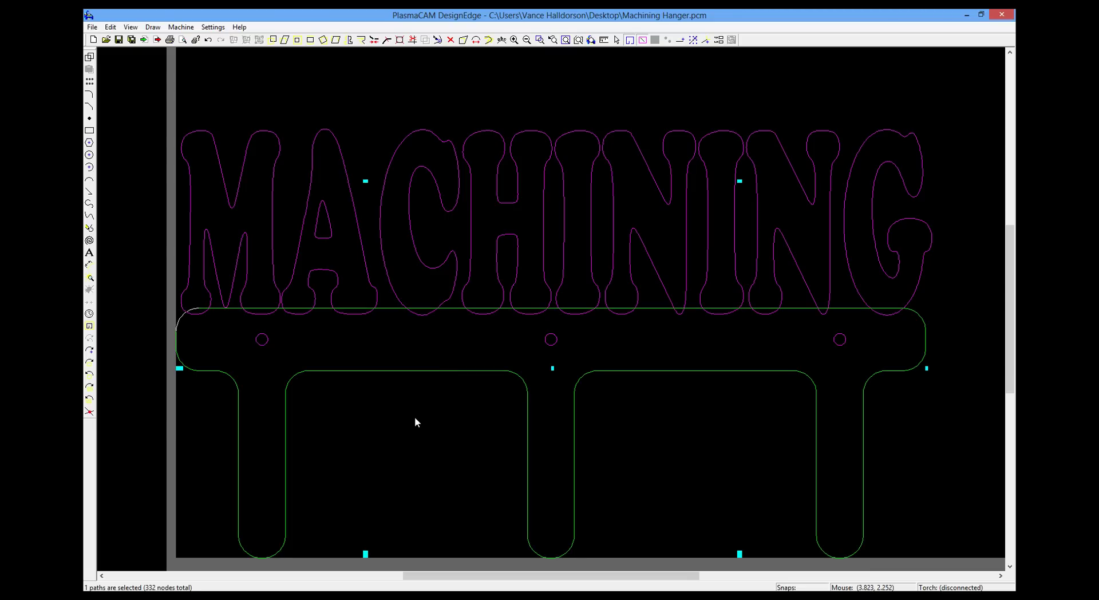
click(392, 388)
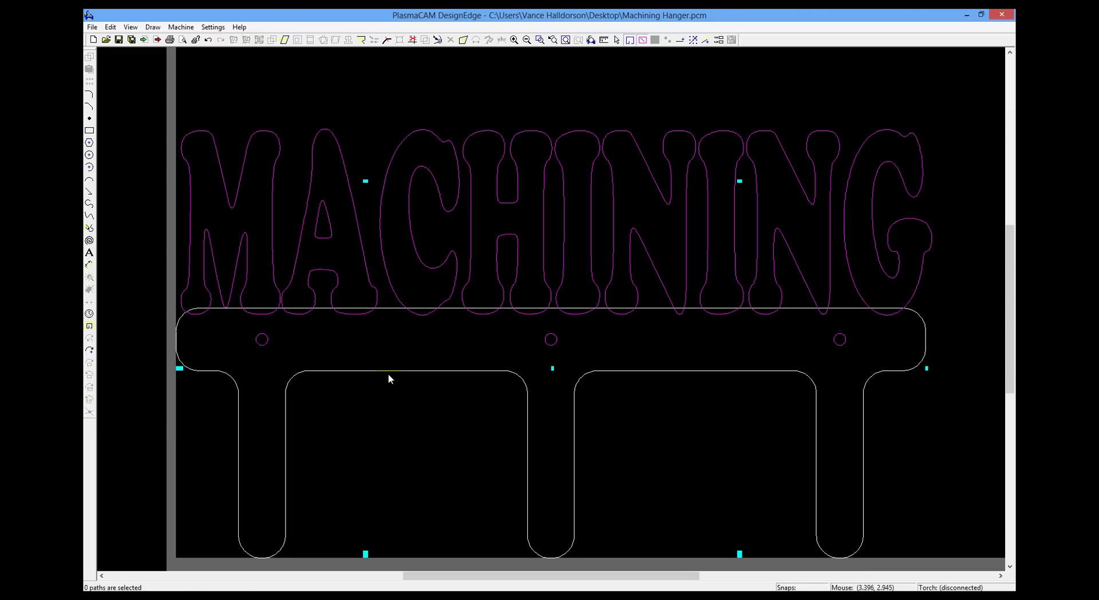
click(390, 372)
click(414, 342)
click(413, 371)
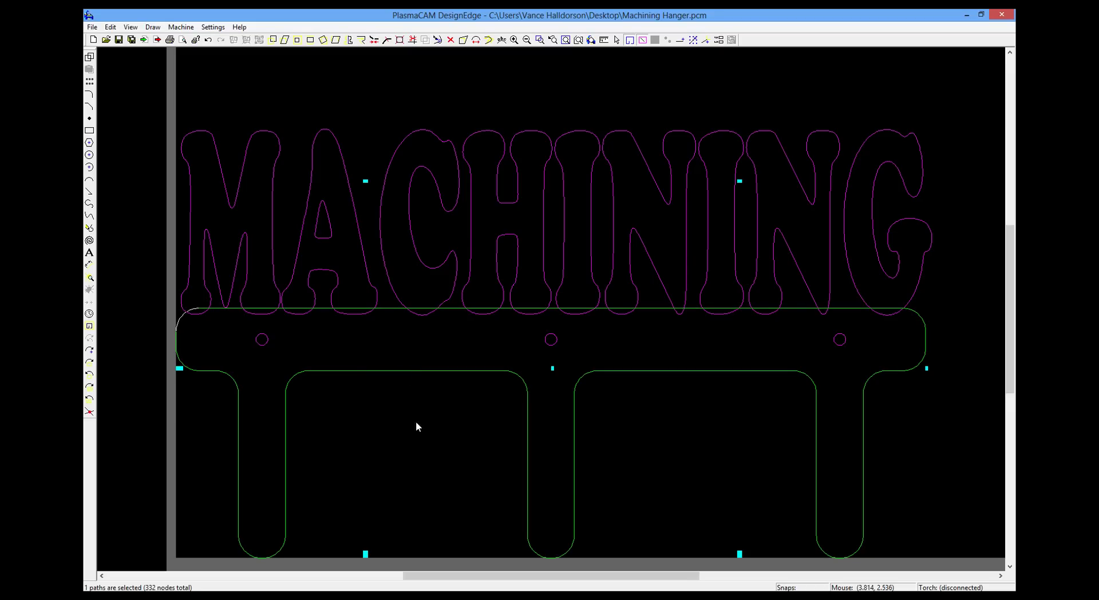
click(181, 327)
click(352, 393)
click(349, 371)
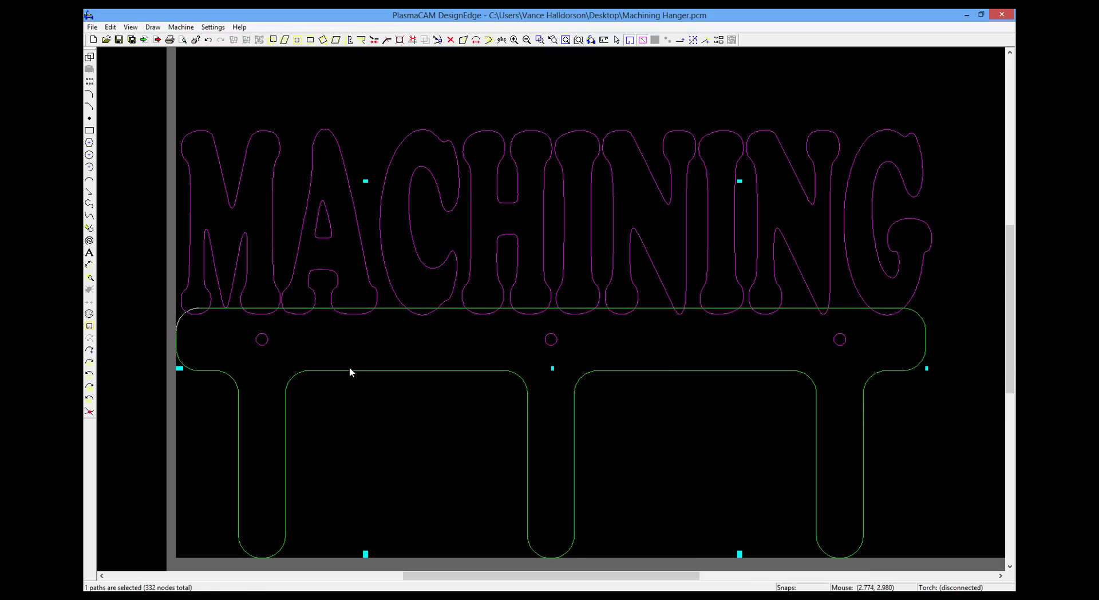
click(111, 27)
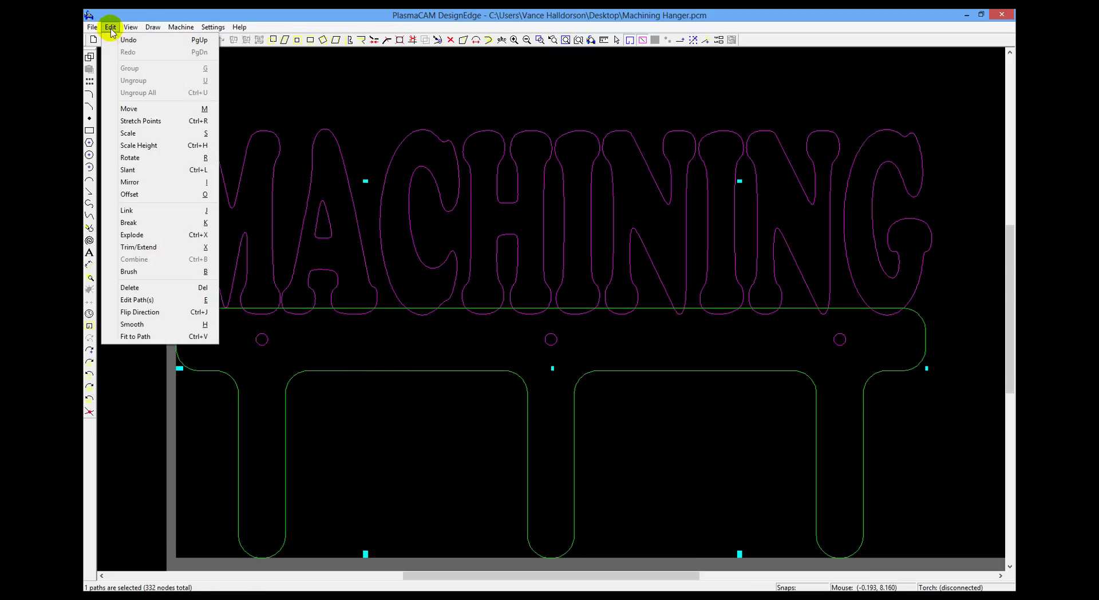
click(152, 210)
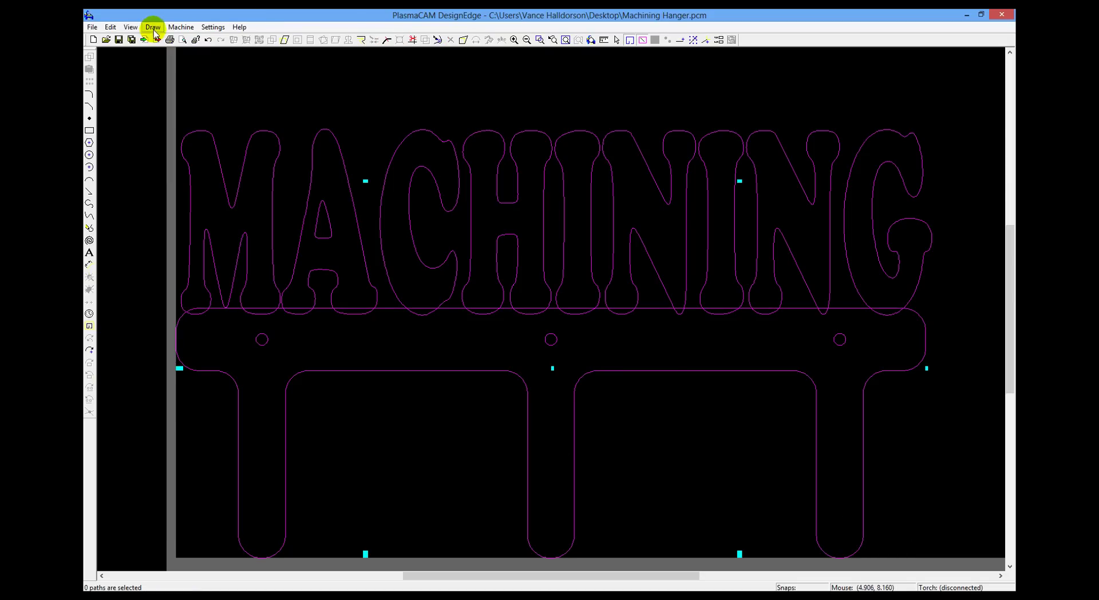
- Select all 14 text and hanger paths and combine them, accepting the ungrouped-paths warning
click(130, 27)
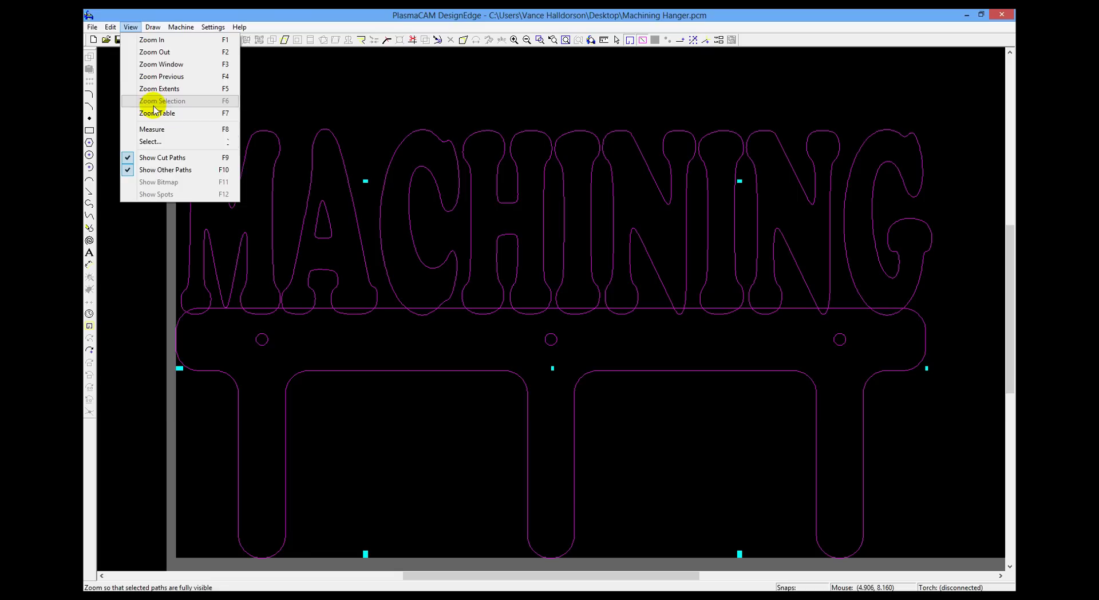
click(151, 142)
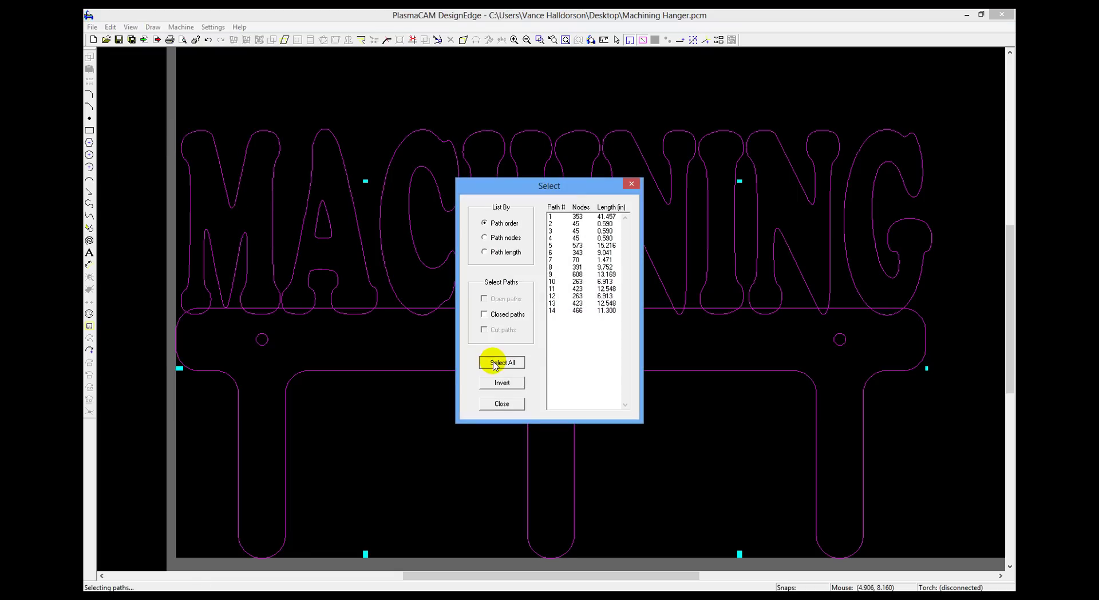
click(495, 363)
click(502, 403)
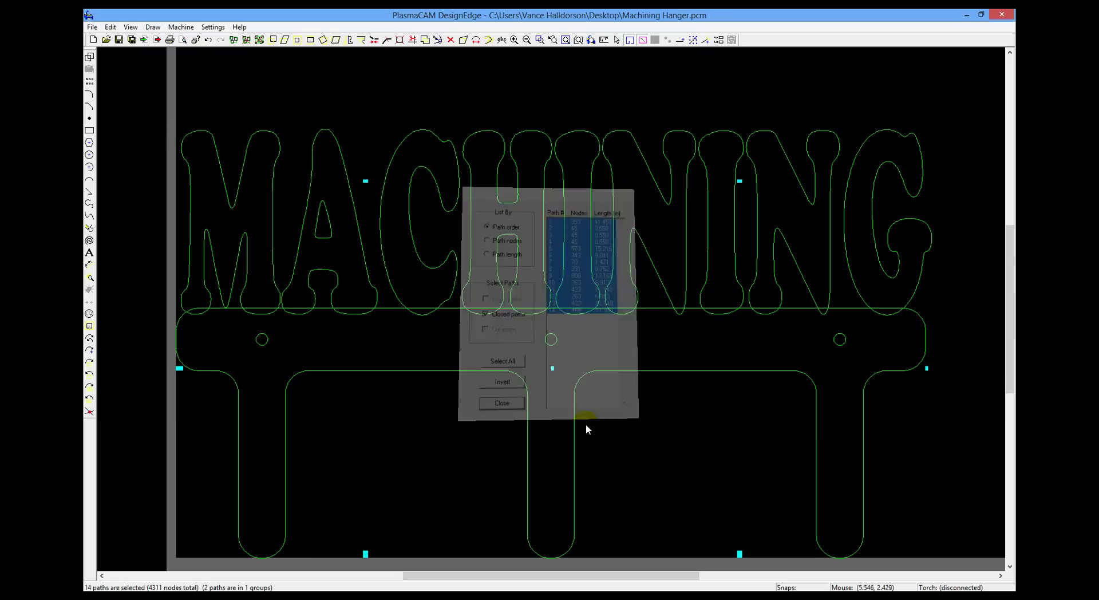
click(694, 466)
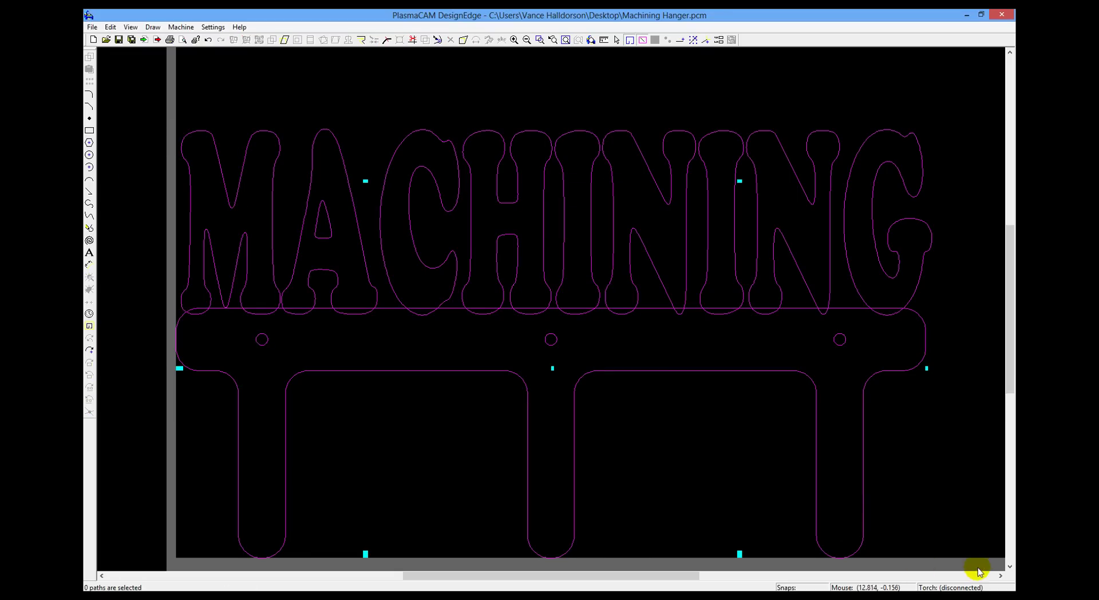
mouse_move(987, 565)
mouse_down()
mouse_move(456, 100)
mouse_move(189, 80)
mouse_move(150, 91)
mouse_up()
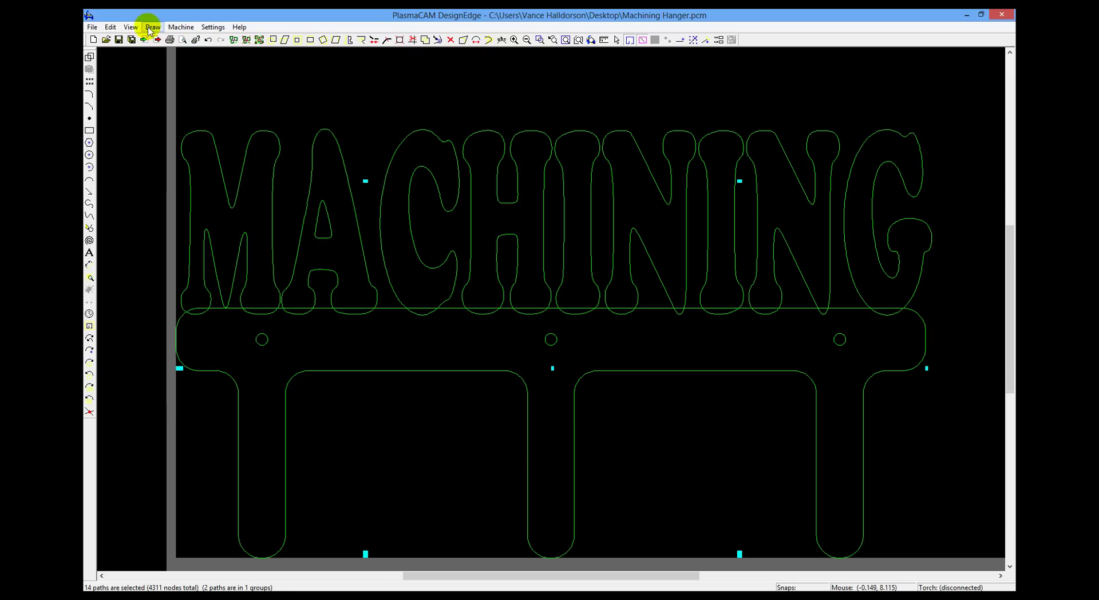
click(110, 27)
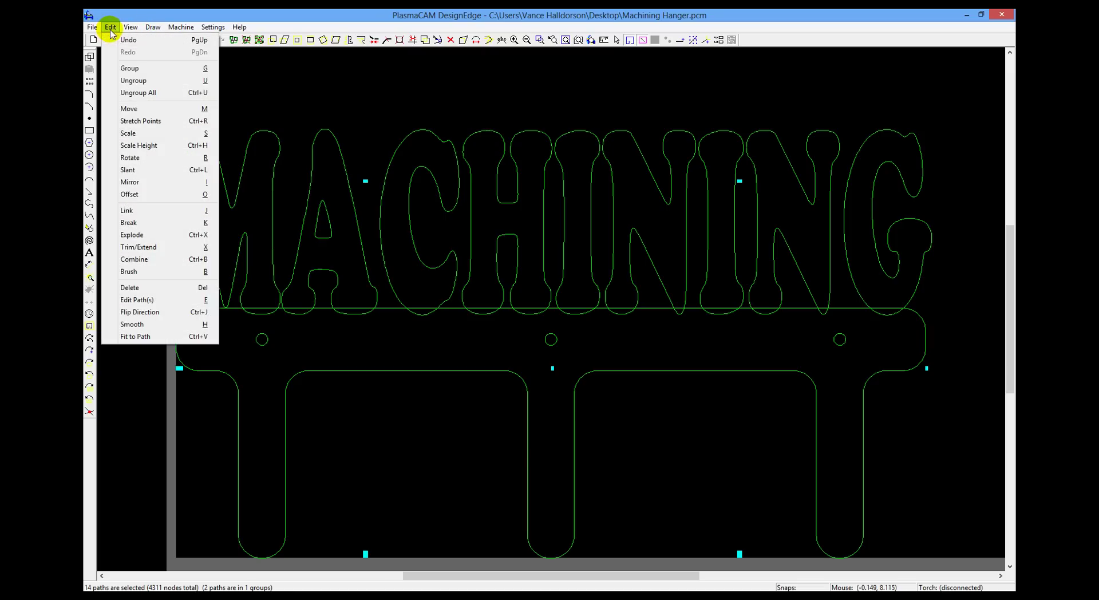
click(171, 259)
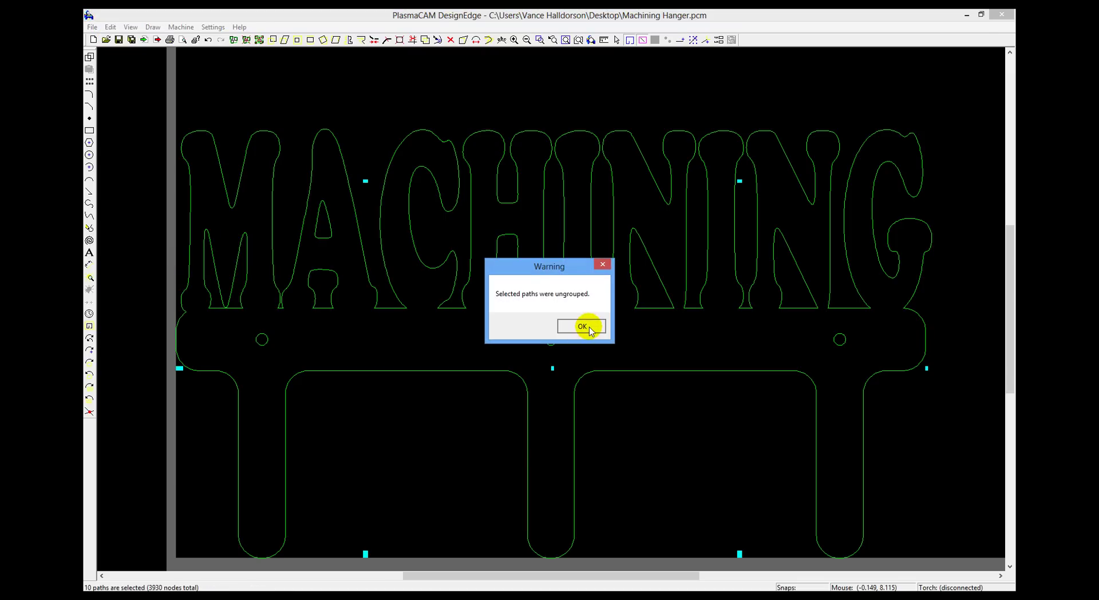
click(588, 328)
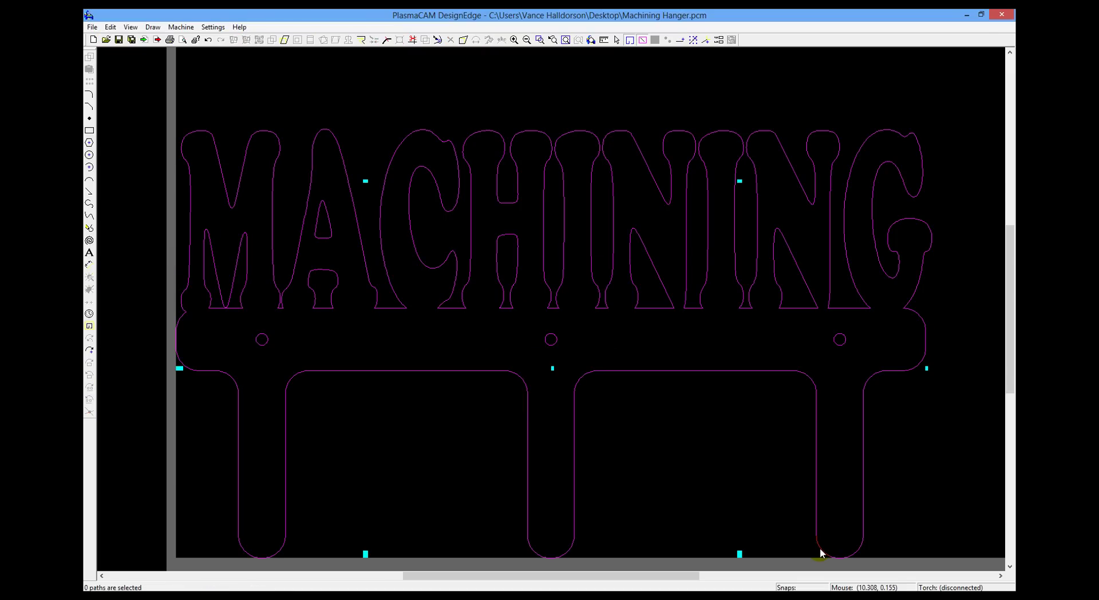
- Trim away the hanger's top line under the M and A, plus the A's lower curve
click(808, 529)
click(110, 27)
click(172, 247)
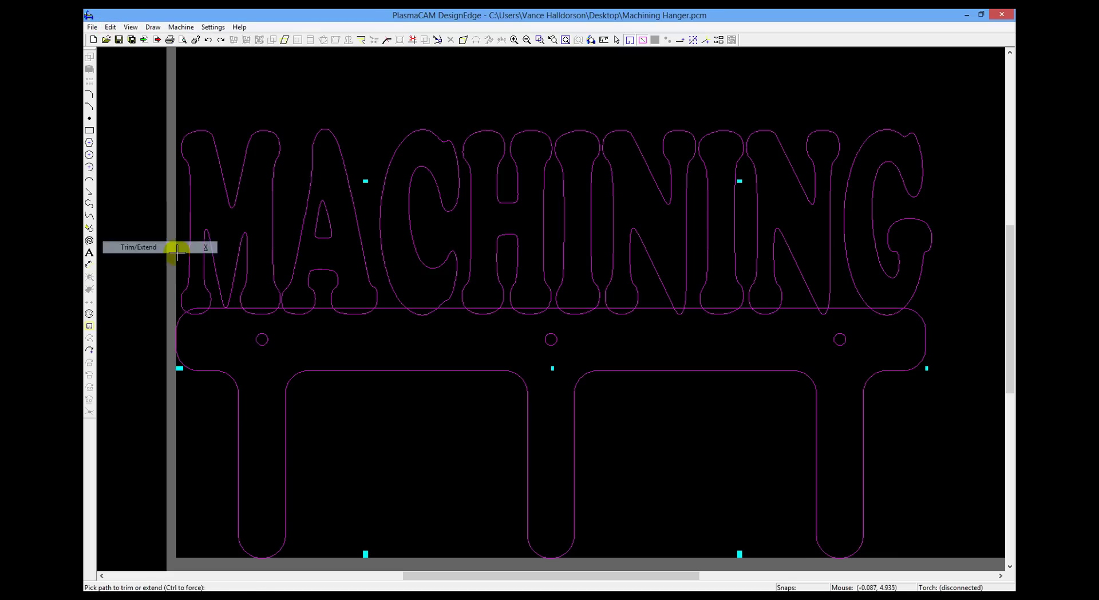
click(259, 311)
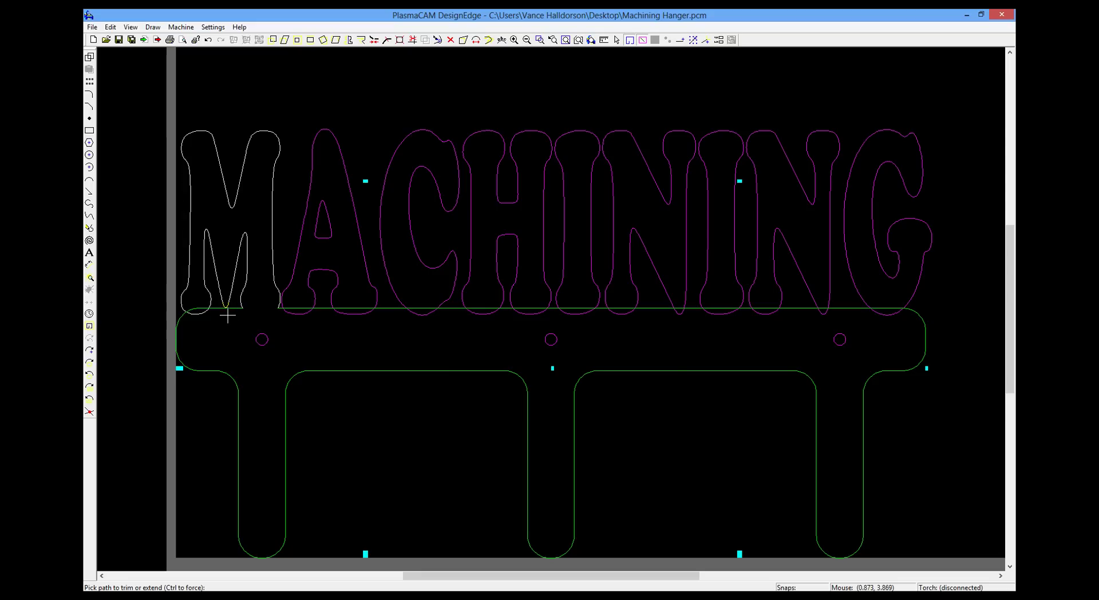
click(303, 313)
click(581, 326)
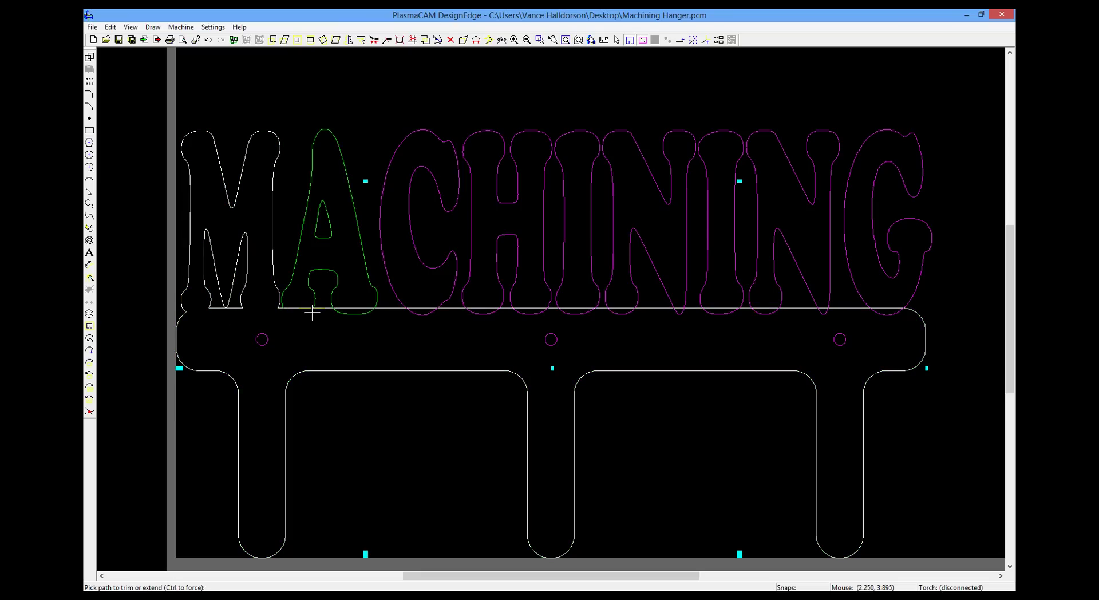
click(294, 308)
click(355, 312)
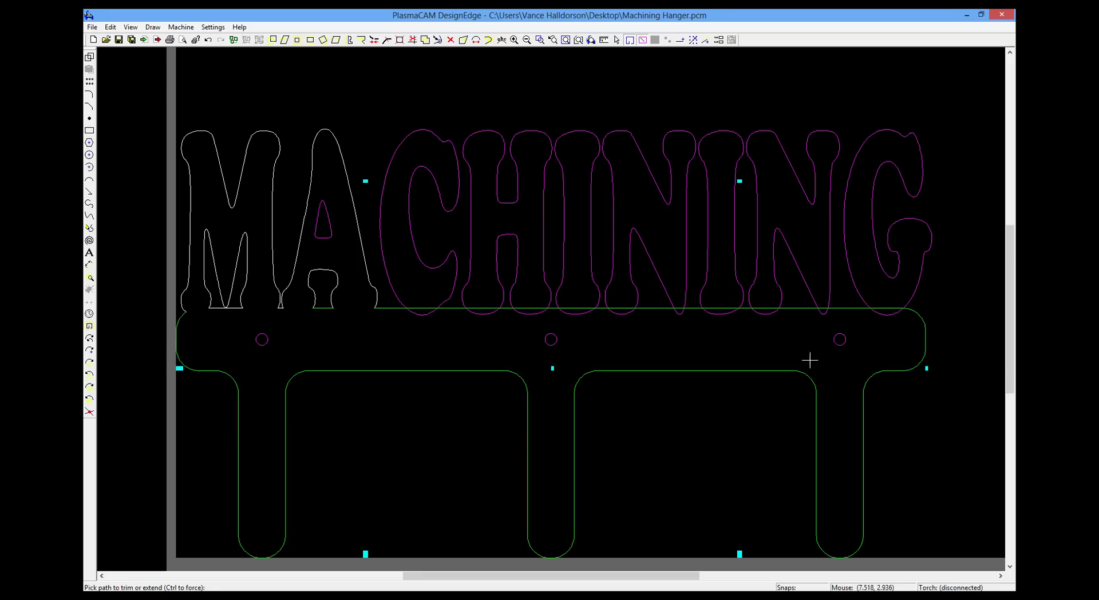
key(Escape)
- Select all hanger geometry and Combine the letters with the bar, accepting the ungroup warning
click(904, 391)
key(Tab)
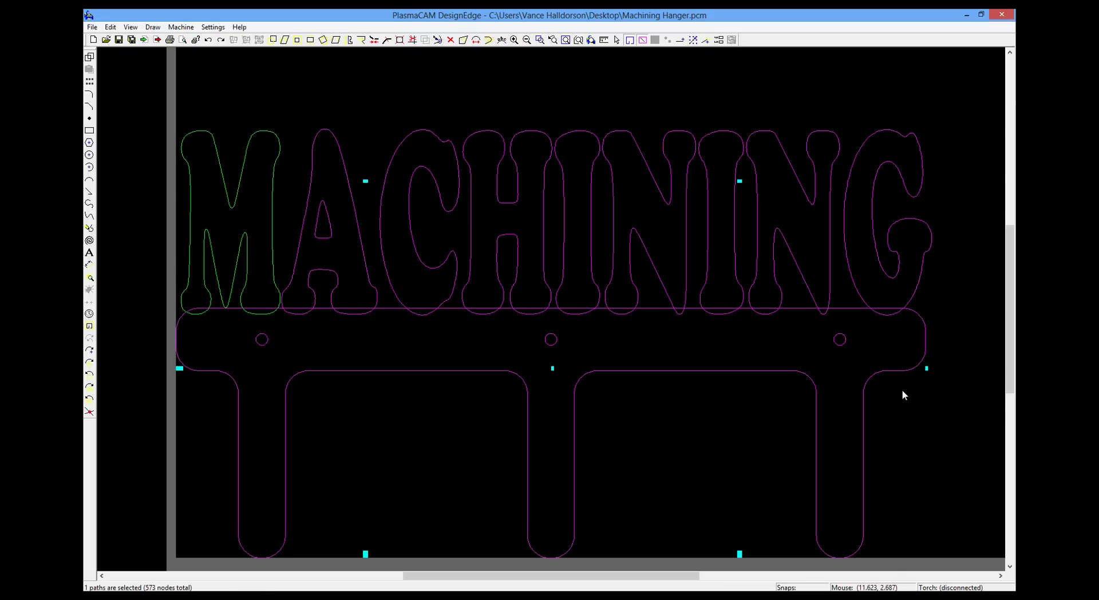
key(Escape)
click(987, 565)
click(111, 80)
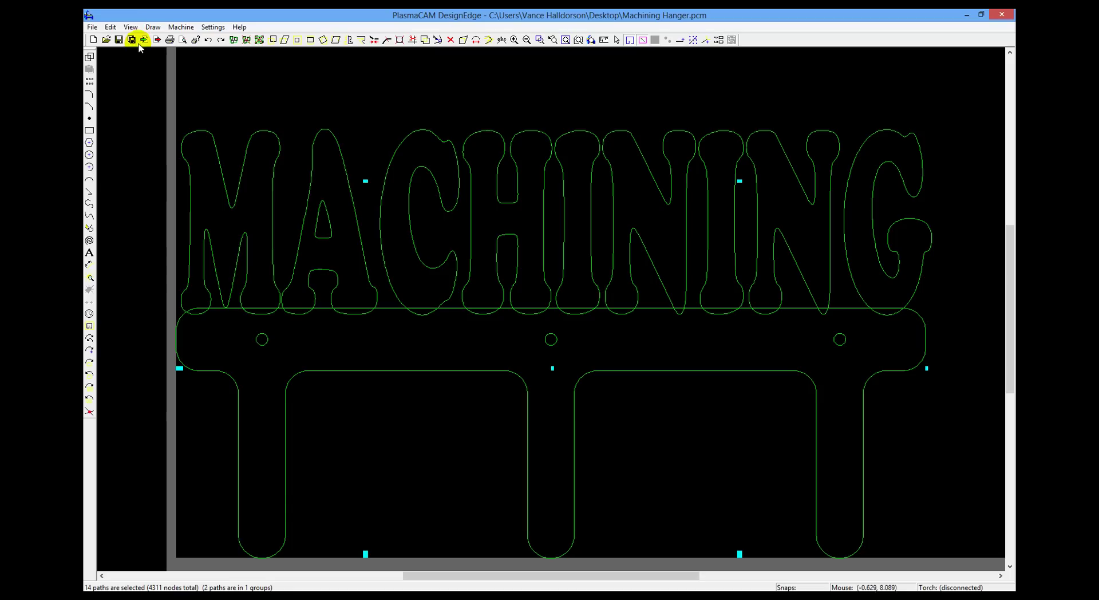
click(117, 30)
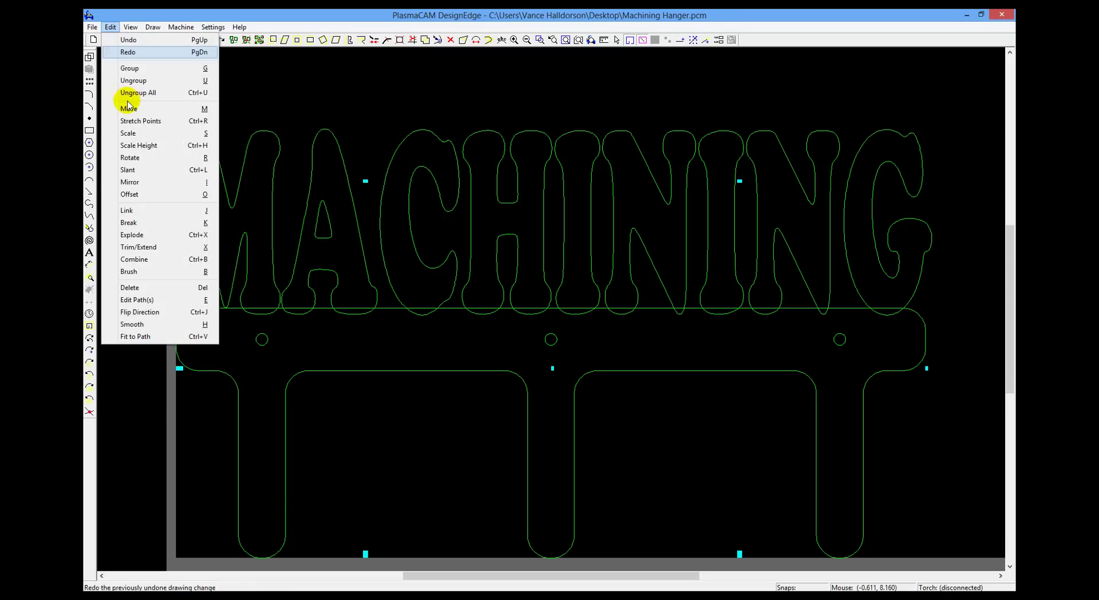
click(145, 259)
click(587, 326)
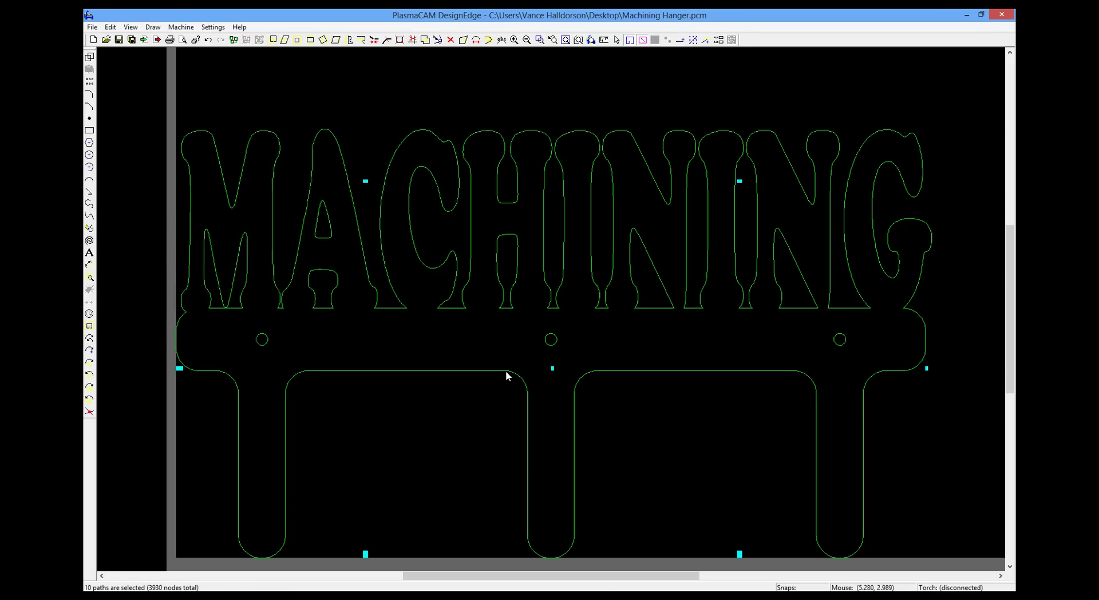
- Page the tutorial from slide 19 to slide 23 'Making a Copy', then return to DesignEdge
key(alt+Tab)
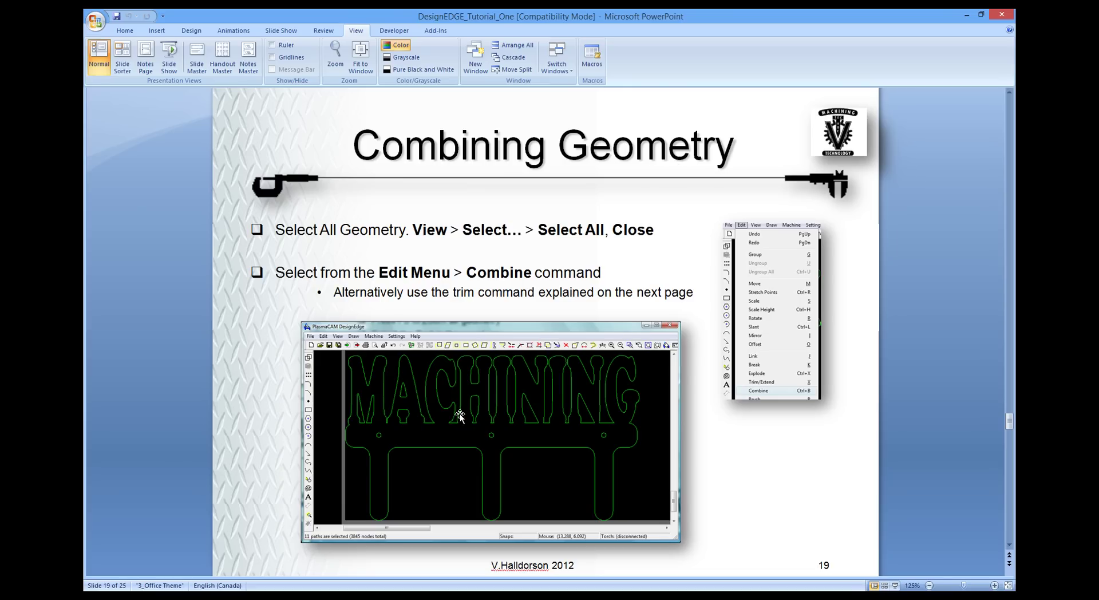
scroll(484, 387, down, 3)
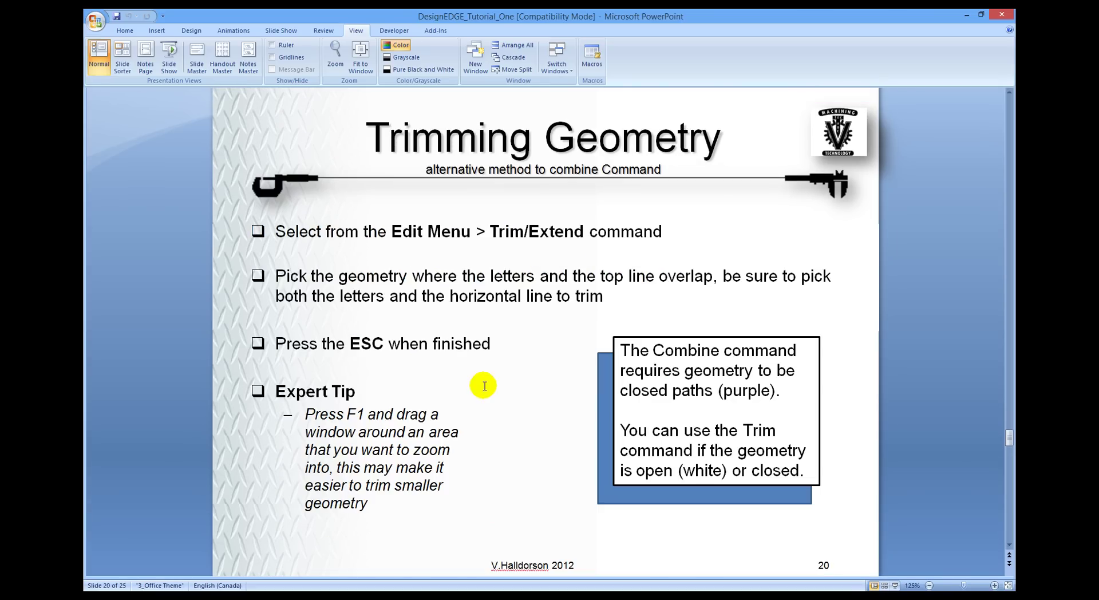
scroll(484, 385, down, 3)
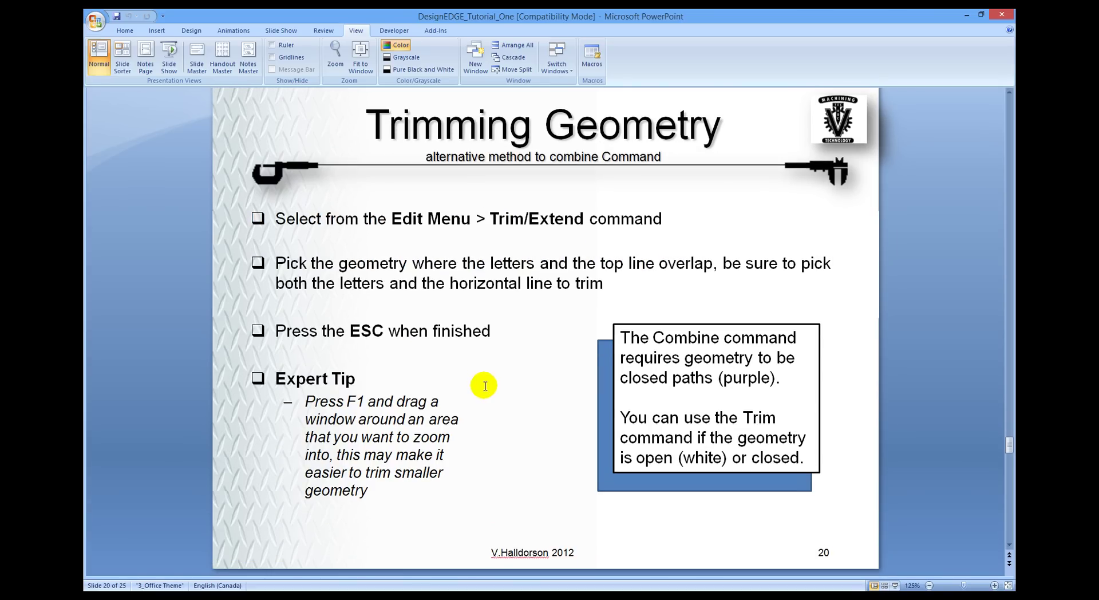
scroll(485, 387, down, 2)
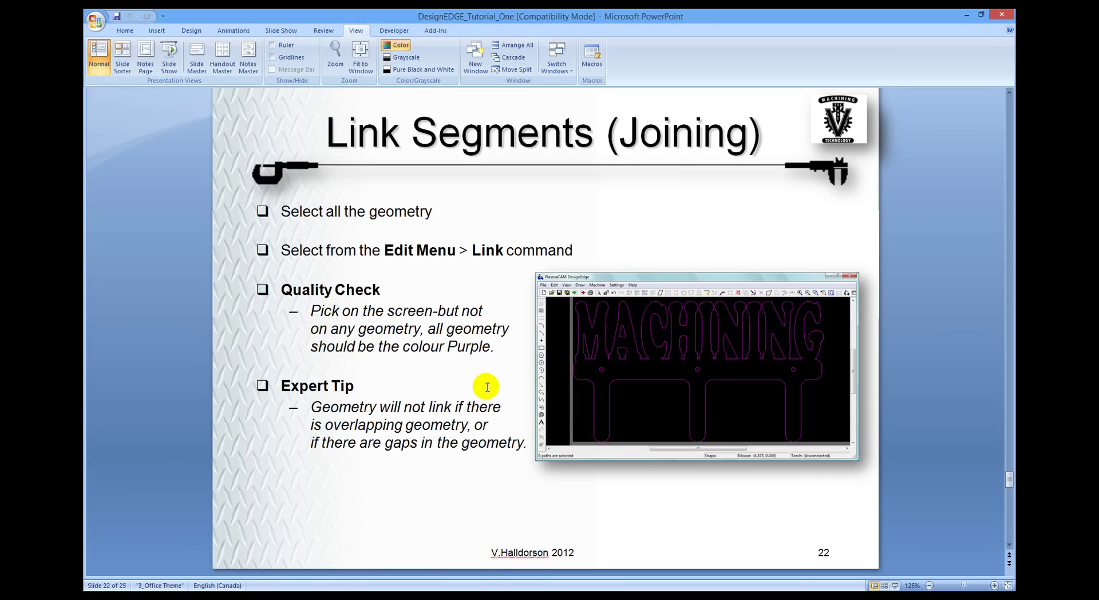
scroll(487, 387, down, 3)
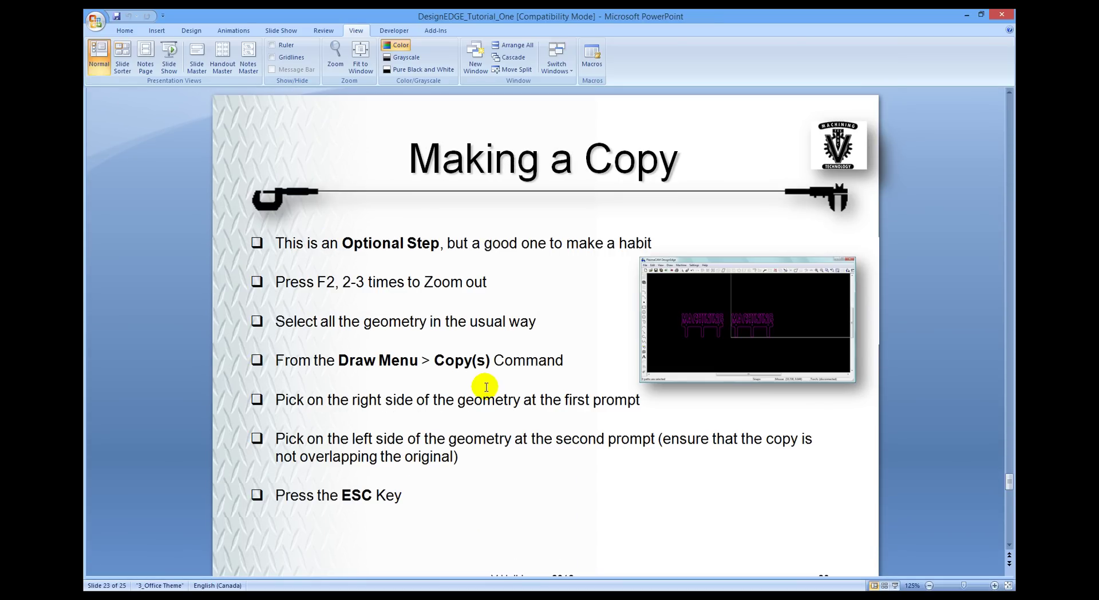
key(alt+Tab)
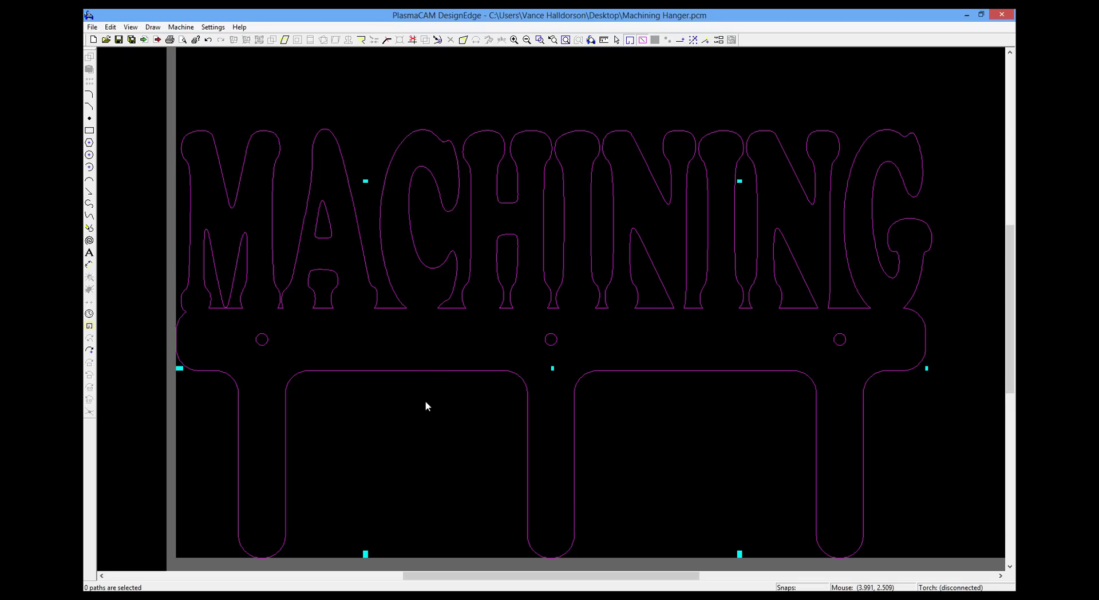
- Copy the whole hanger and place the duplicate to the left of the original
scroll(551, 308, down, 2)
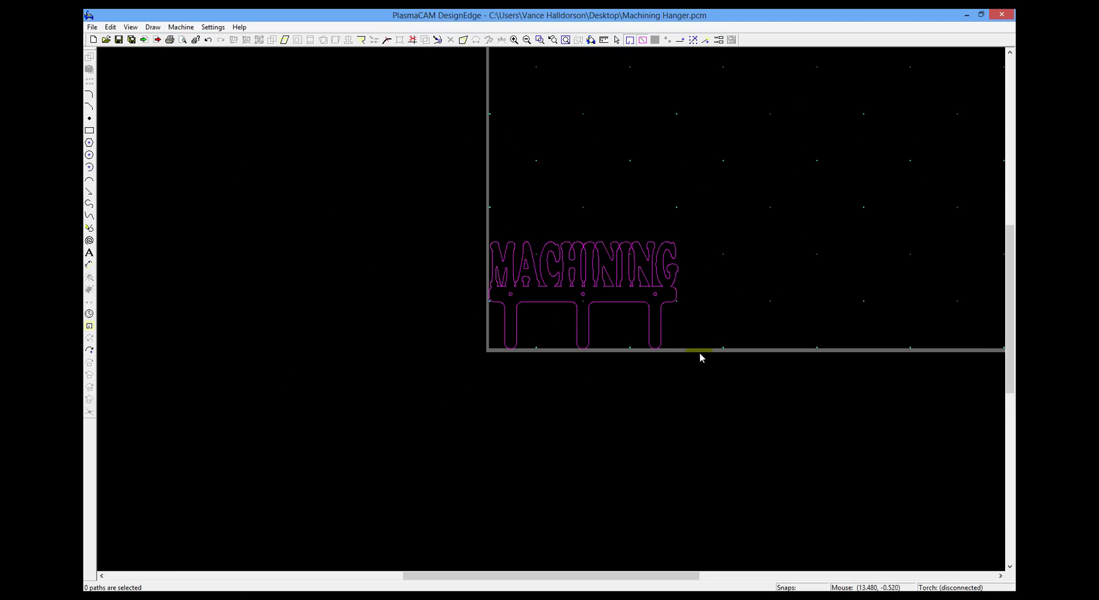
mouse_move(699, 356)
mouse_down()
mouse_move(531, 242)
mouse_move(476, 232)
mouse_up()
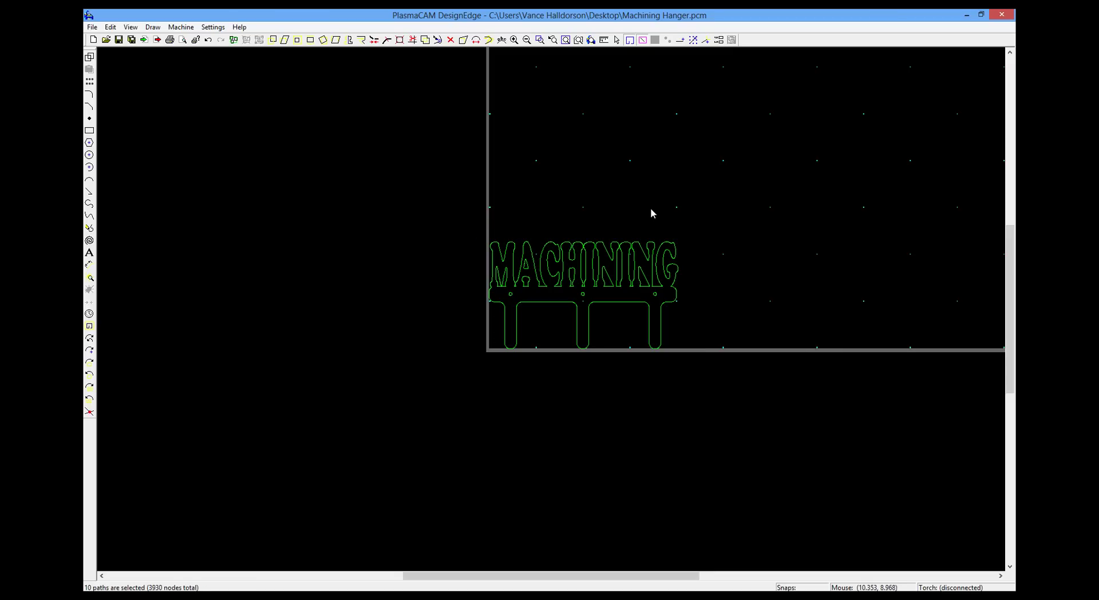
key(ctrl+c)
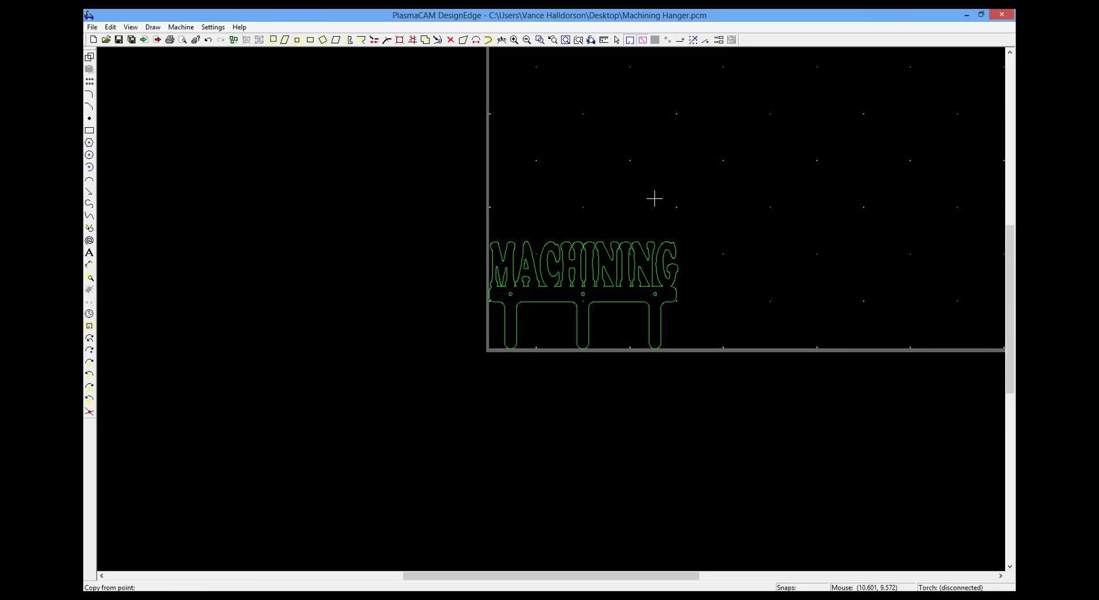
click(654, 198)
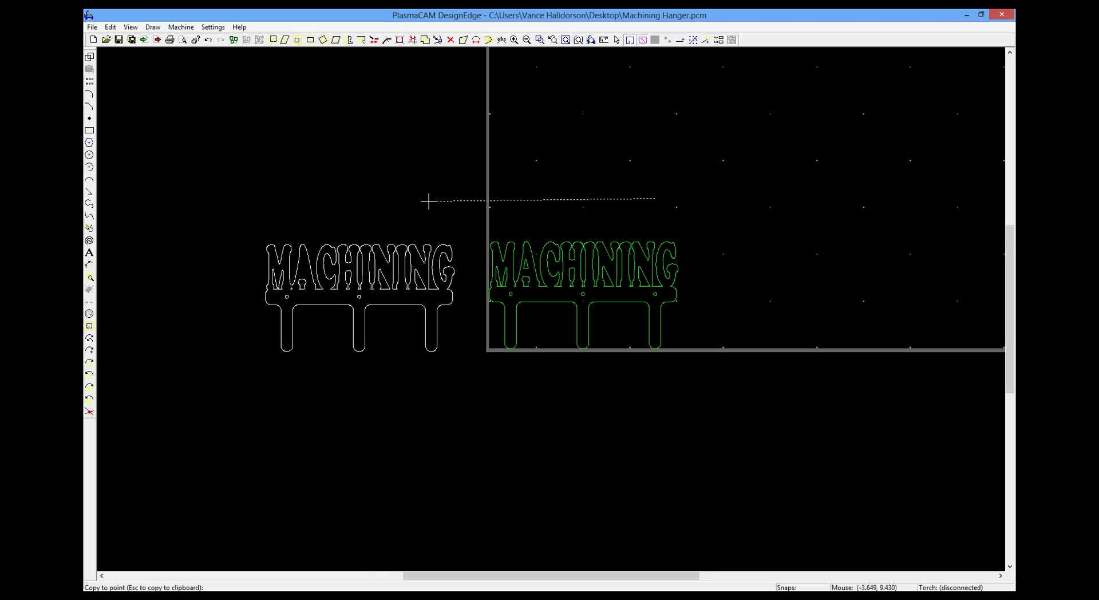
click(395, 199)
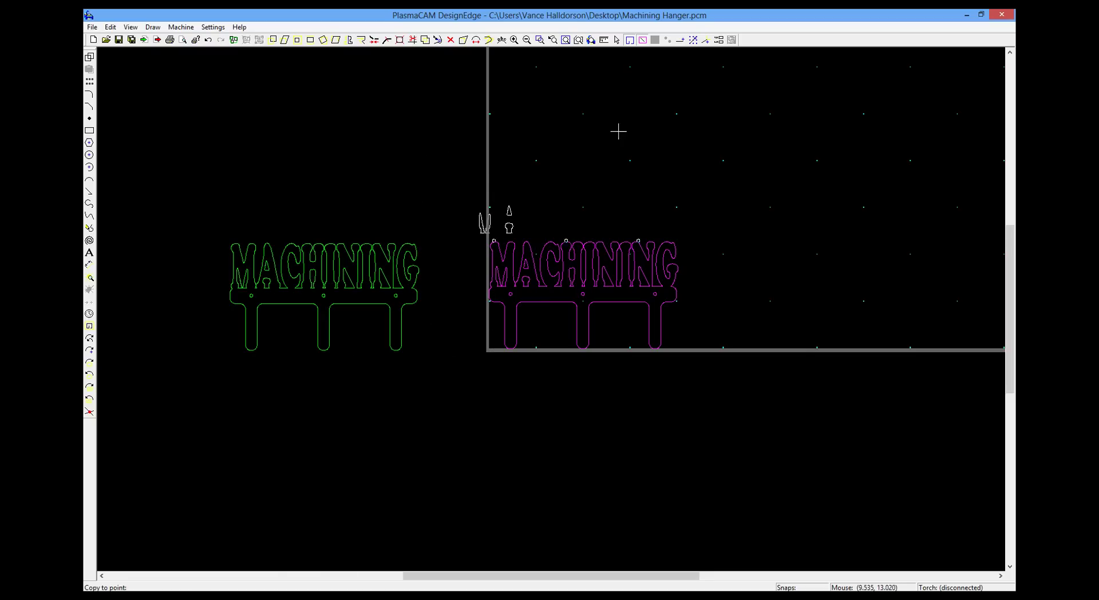
key(Escape)
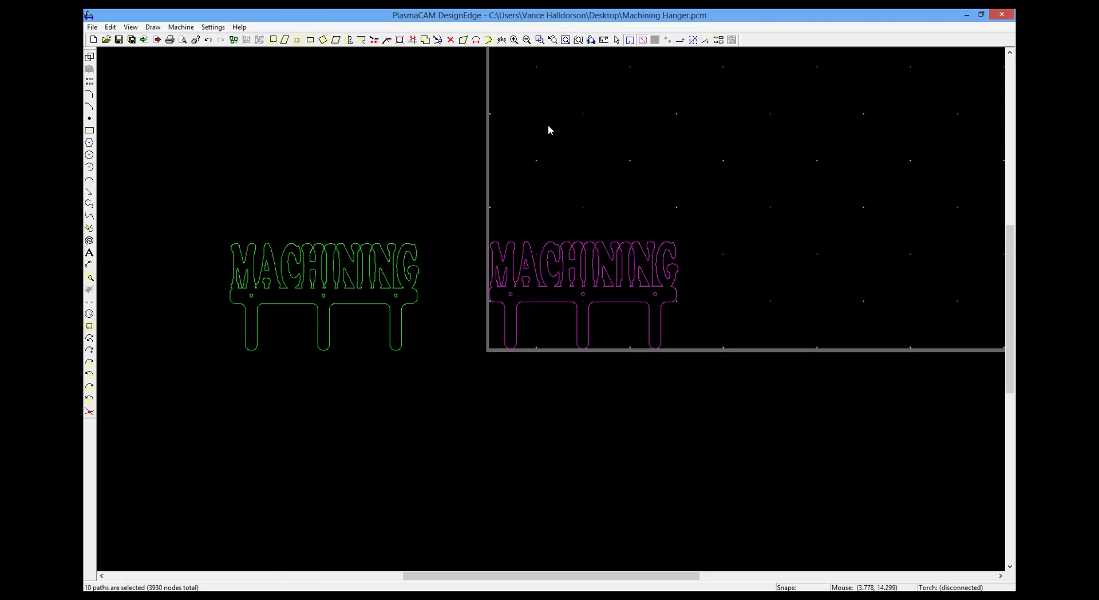
click(502, 221)
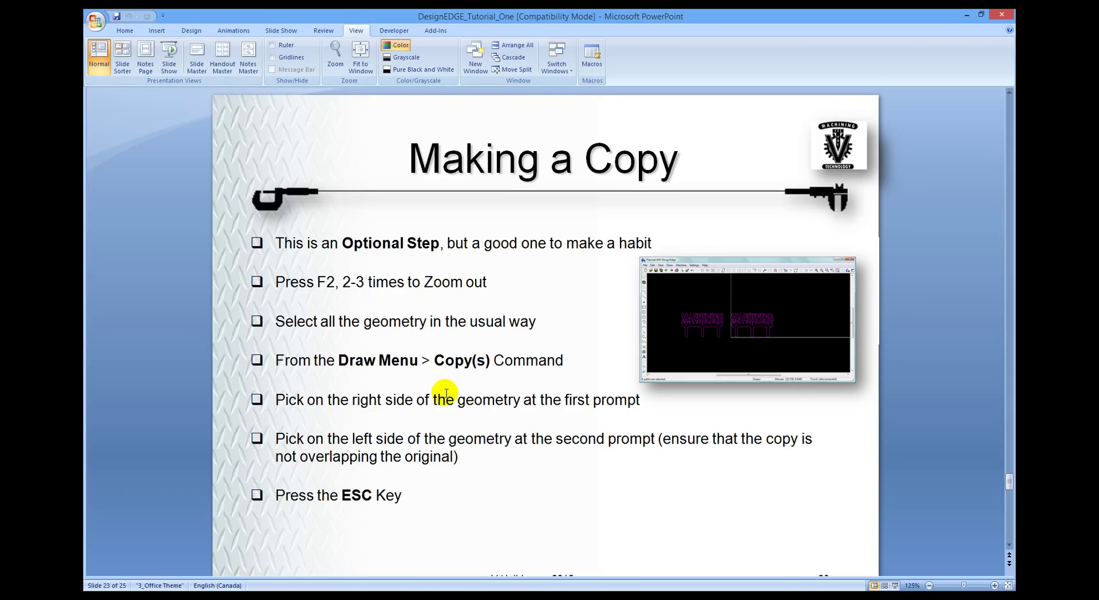
- Advance the tutorial to slide 24 'Creating Cut Path' and return to the drawing
scroll(446, 392, down, 2)
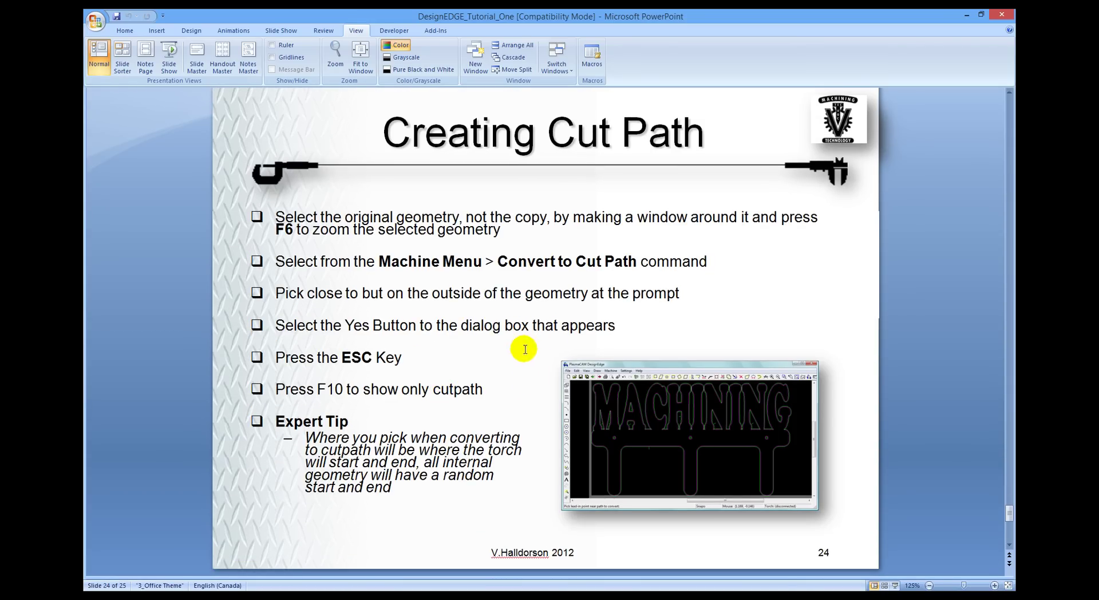
key(alt)
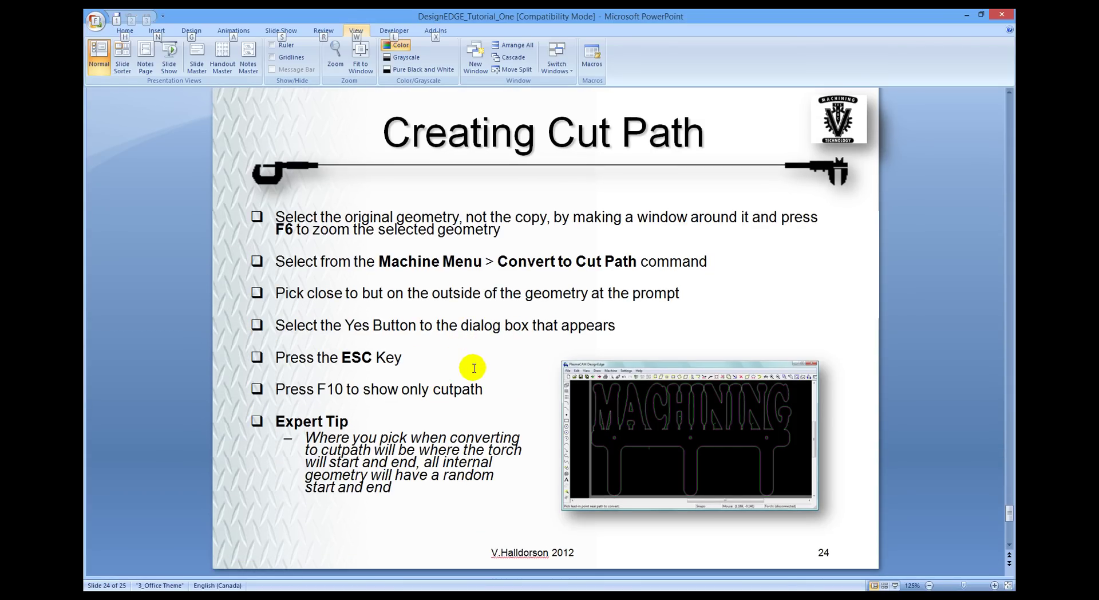
key(alt+Tab)
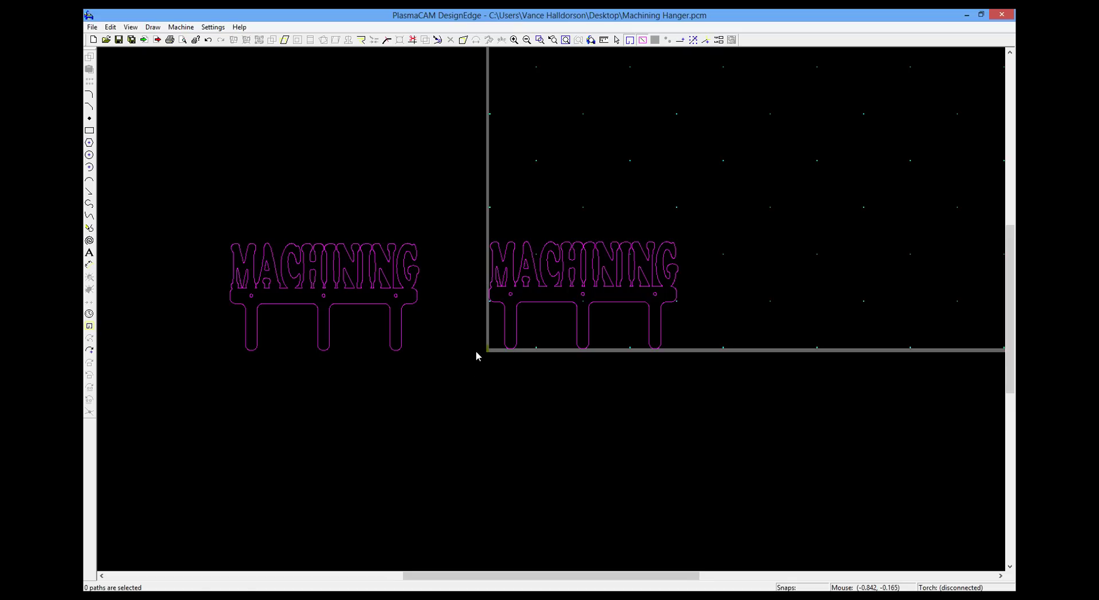
- Convert the right-hand original hanger and its inner holes into a cut path, lead-in outside the edge
drag(476, 350, 708, 219)
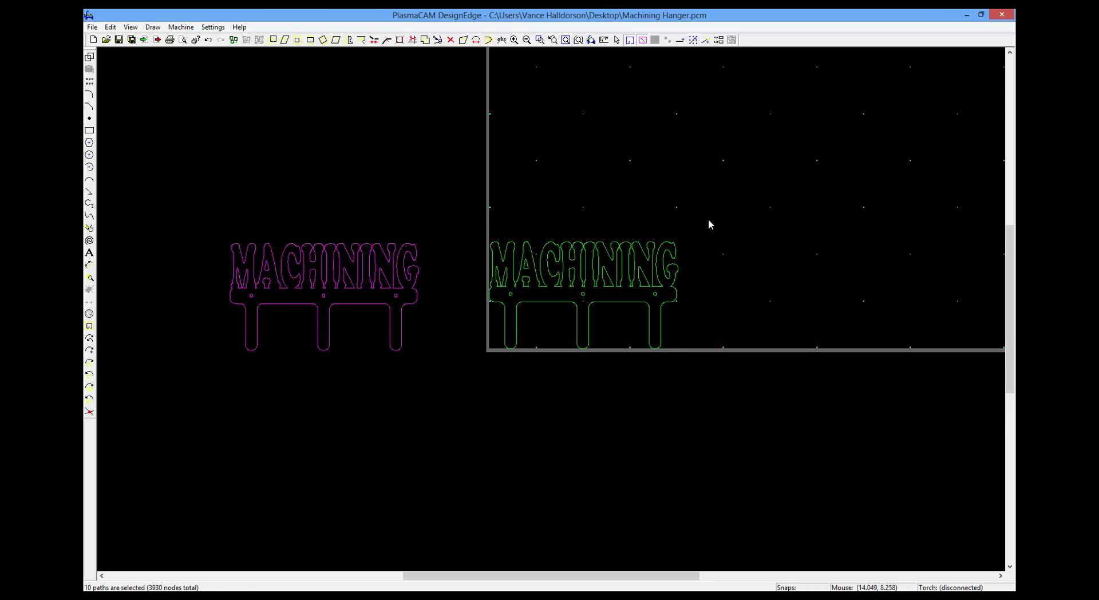
click(696, 407)
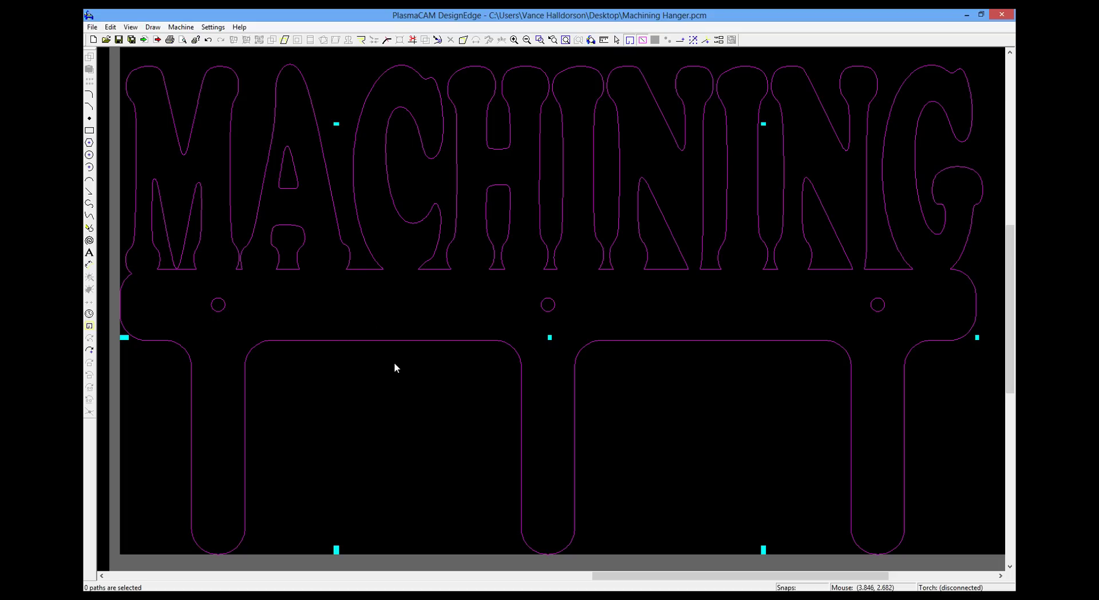
click(184, 28)
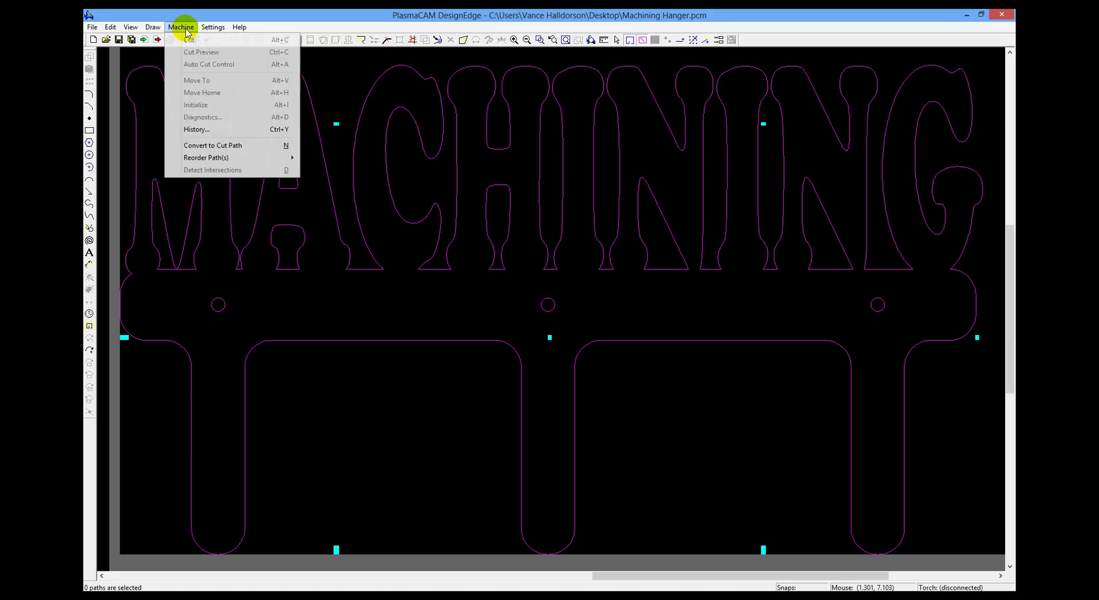
click(234, 145)
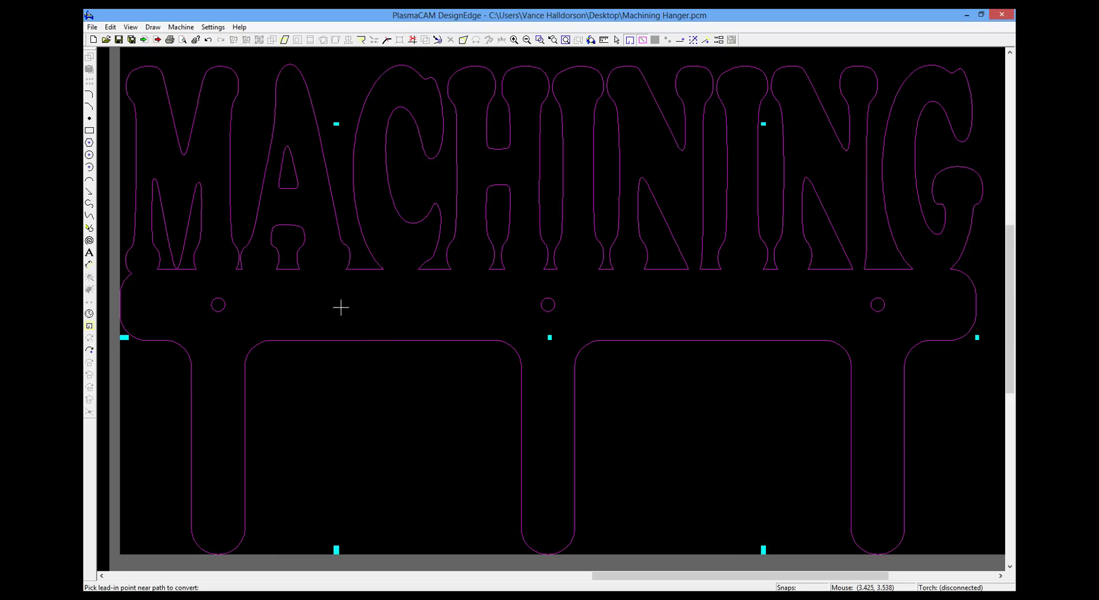
click(384, 343)
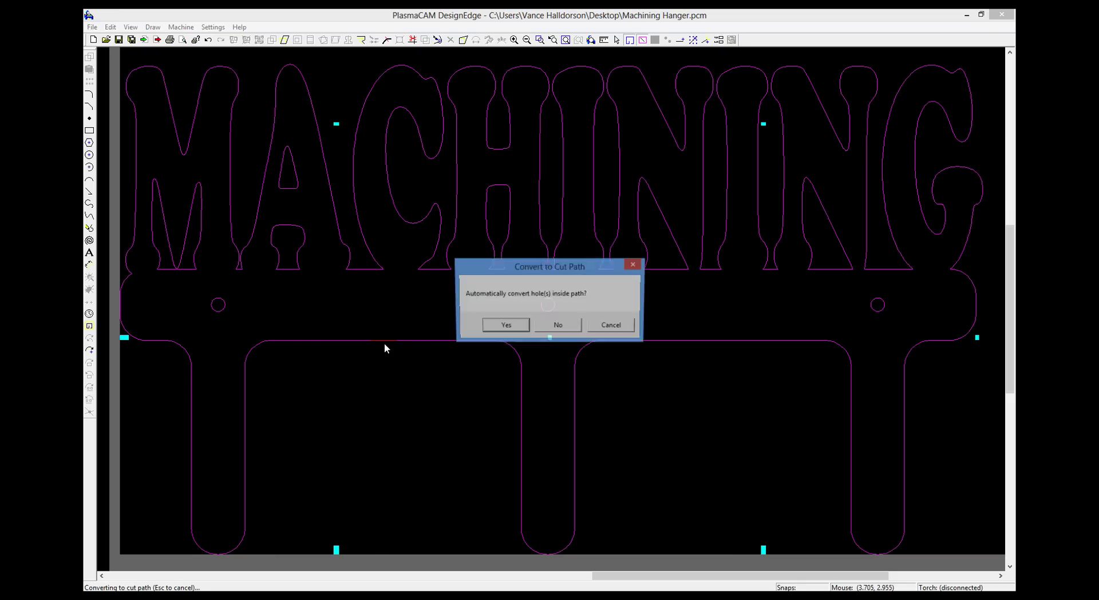
click(514, 328)
right_click(388, 402)
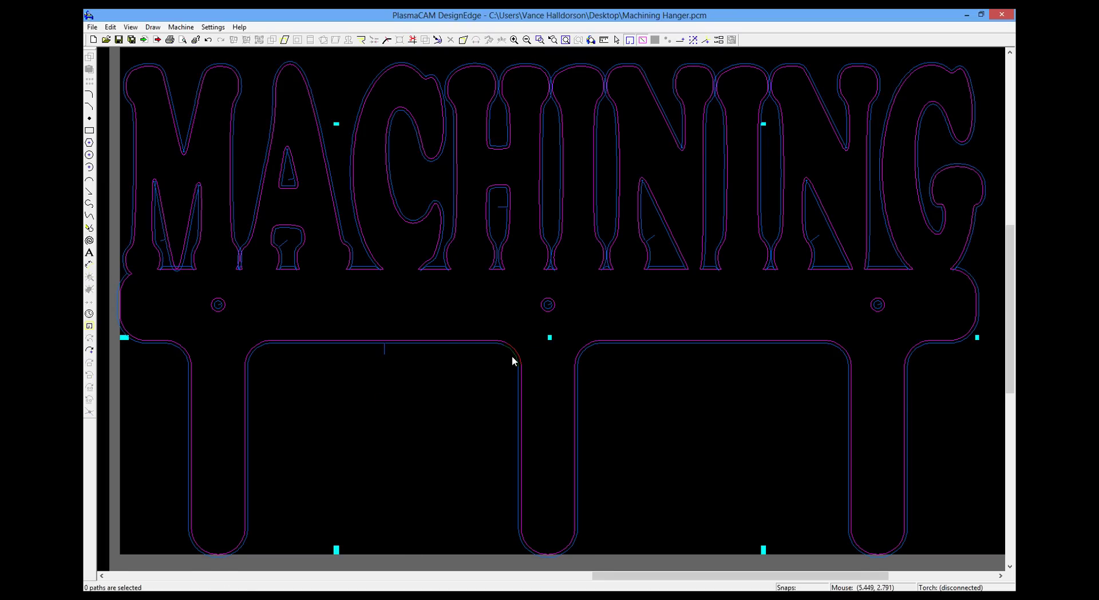